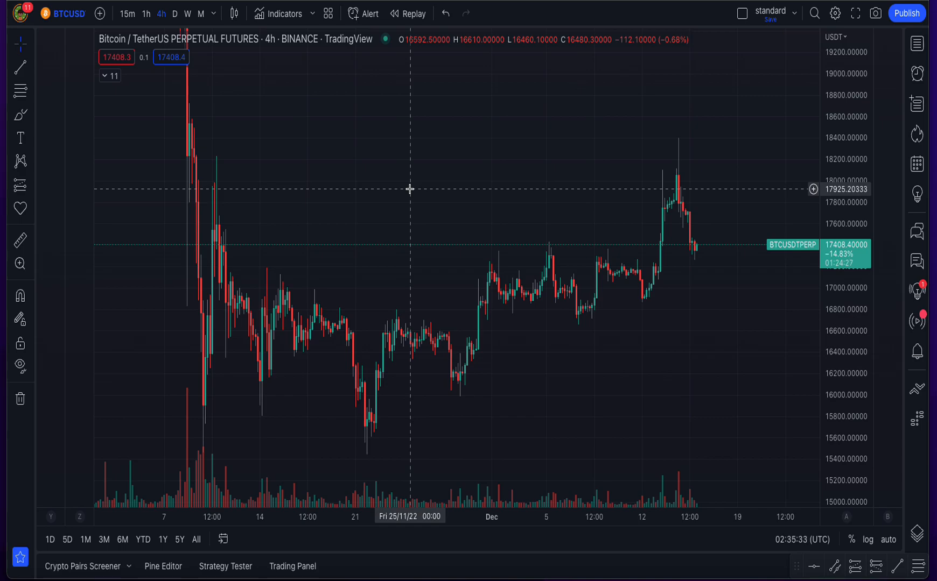
- Add the built-in Supertrend Strategy to the Bitcoin perpetual chart, found by searching 'super'
{"action": "left_click", "coordinate": [276, 13]}
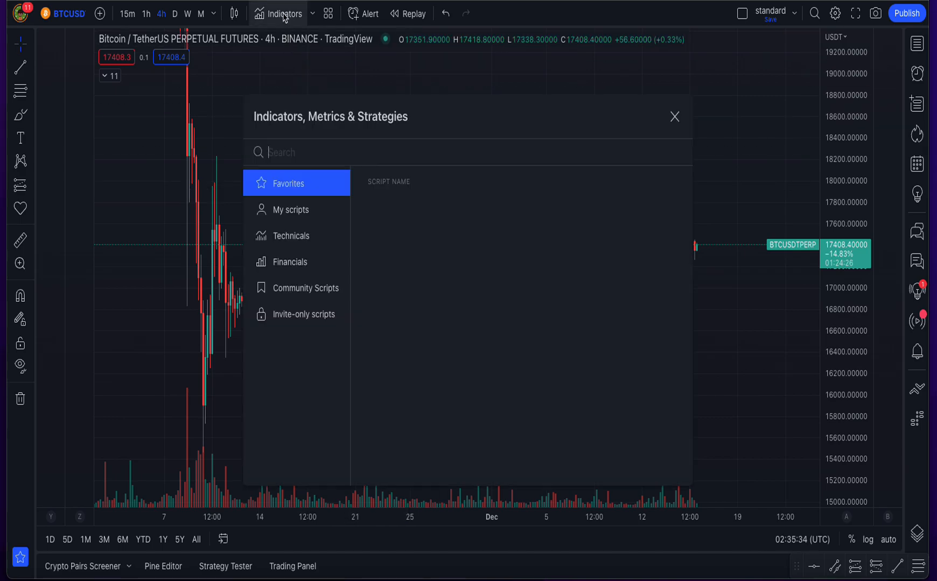
{"action": "left_click", "coordinate": [301, 247]}
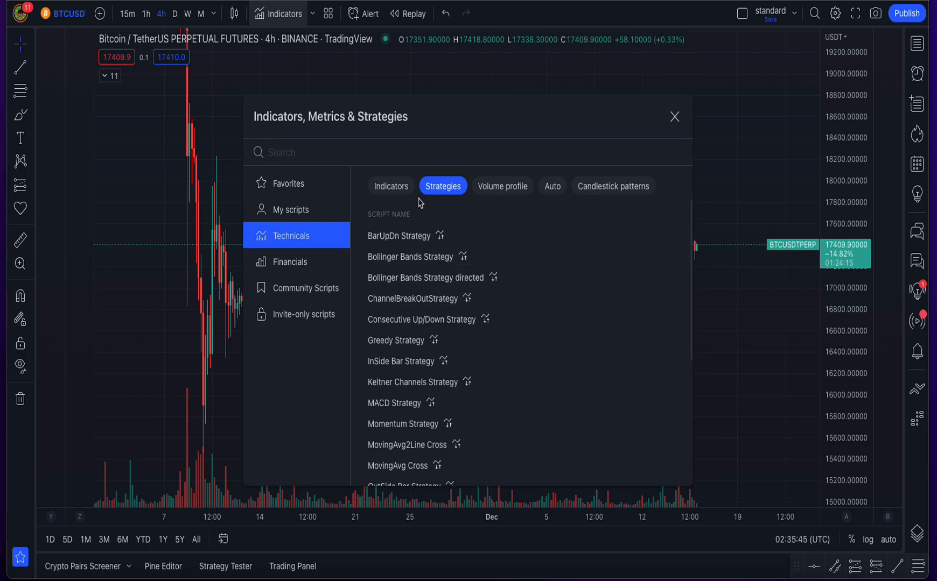
{"action": "type", "text": "super"}
{"action": "key", "text": "ctrl+a"}
{"action": "left_click", "coordinate": [425, 224]}
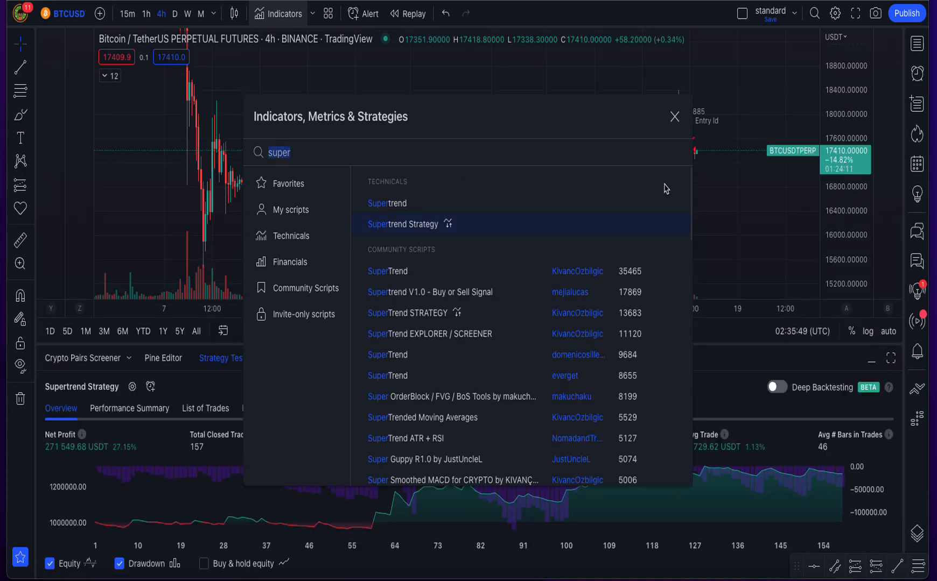
{"action": "left_click", "coordinate": [674, 118]}
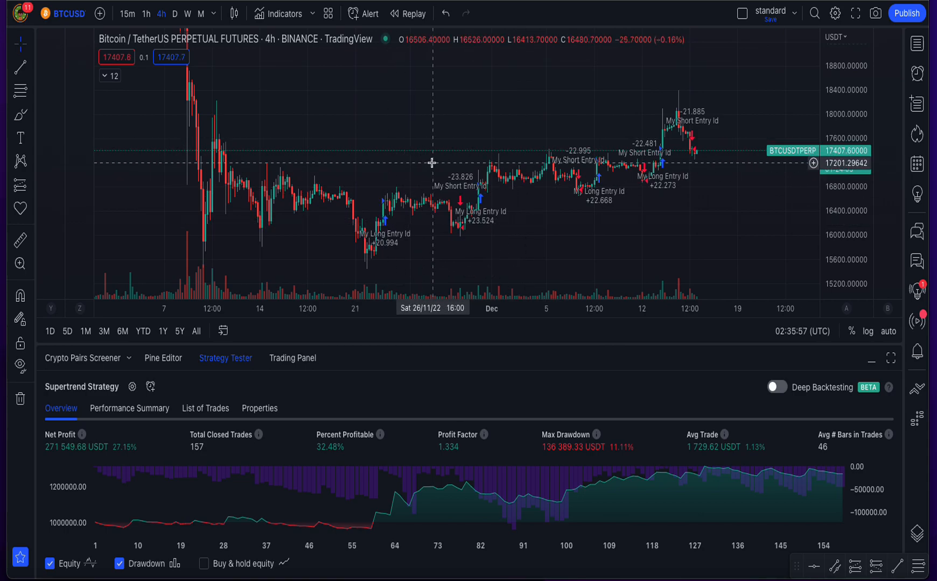
- Review the Strategy Tester trade list and overview, then try the 1-hour and 15-minute timeframes
{"action": "left_click_drag", "start_coordinate": [466, 163], "coordinate": [470, 143]}
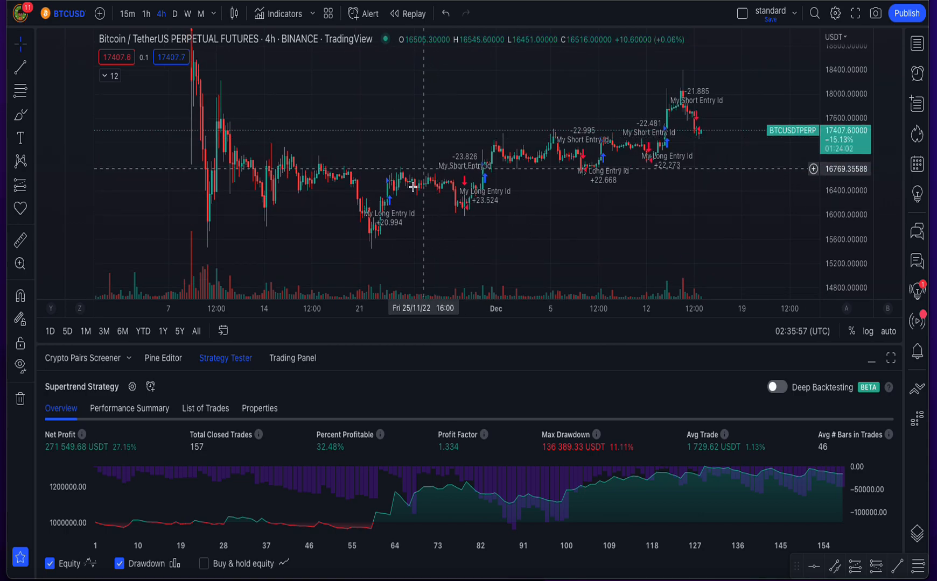
{"action": "left_click", "coordinate": [212, 410]}
{"action": "left_click", "coordinate": [62, 410]}
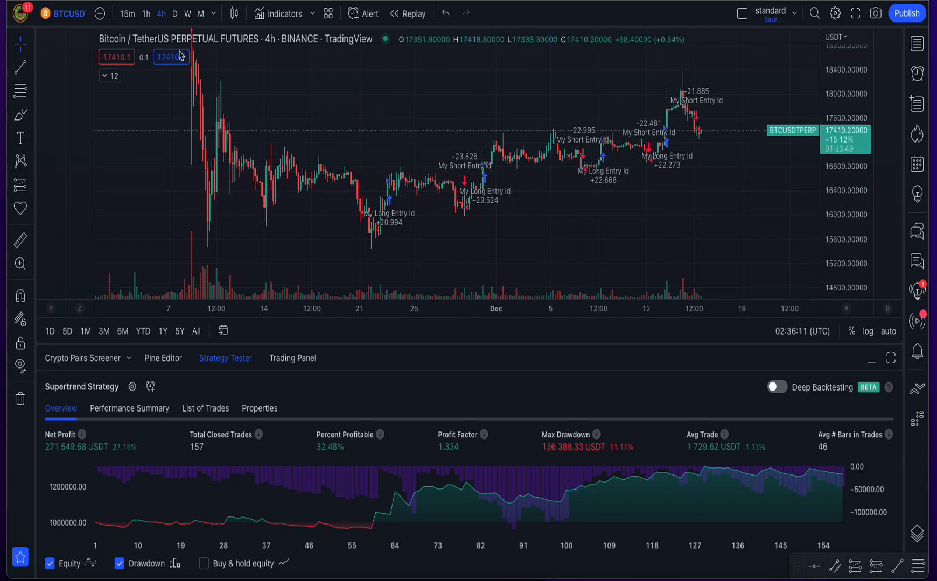
{"action": "left_click", "coordinate": [147, 14]}
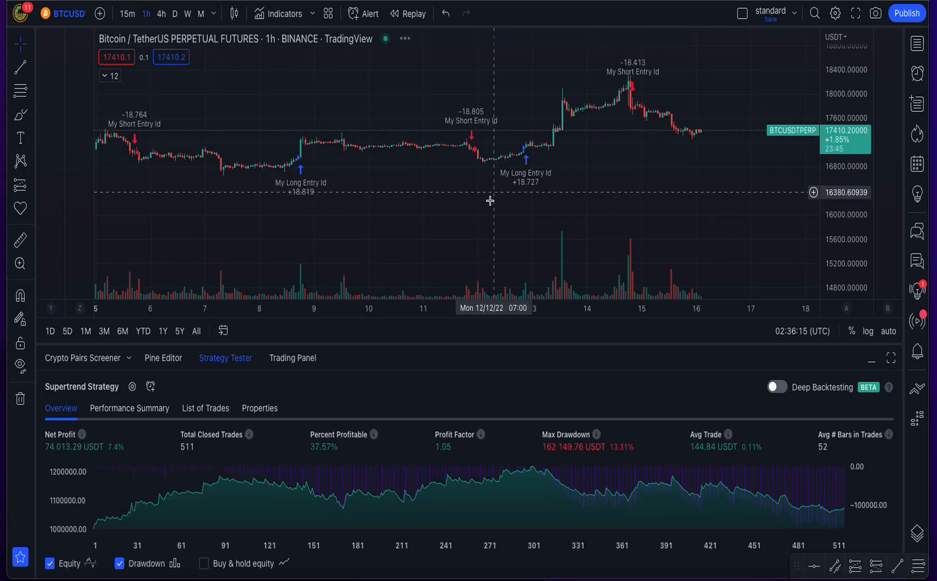
{"action": "left_click", "coordinate": [127, 14]}
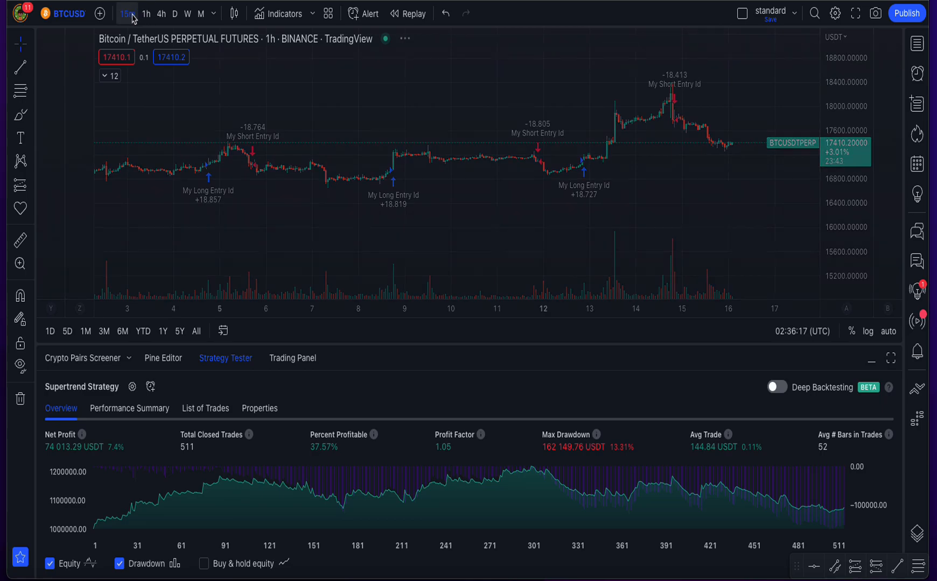
{"action": "scroll", "coordinate": [777, 150], "scroll_direction": "down", "scroll_amount": 3}
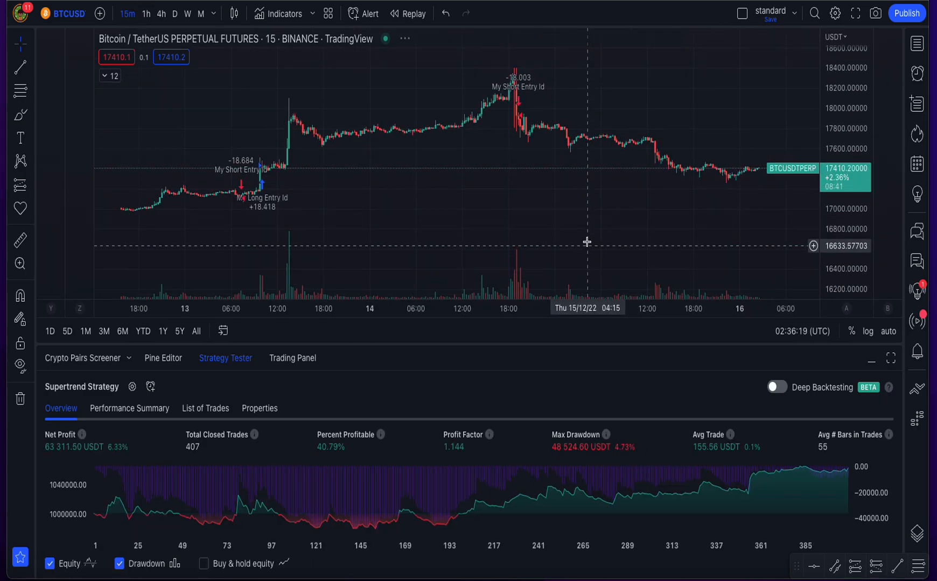
- Switch the chart symbol to ETHUSDTPERP
{"action": "left_click", "coordinate": [69, 16]}
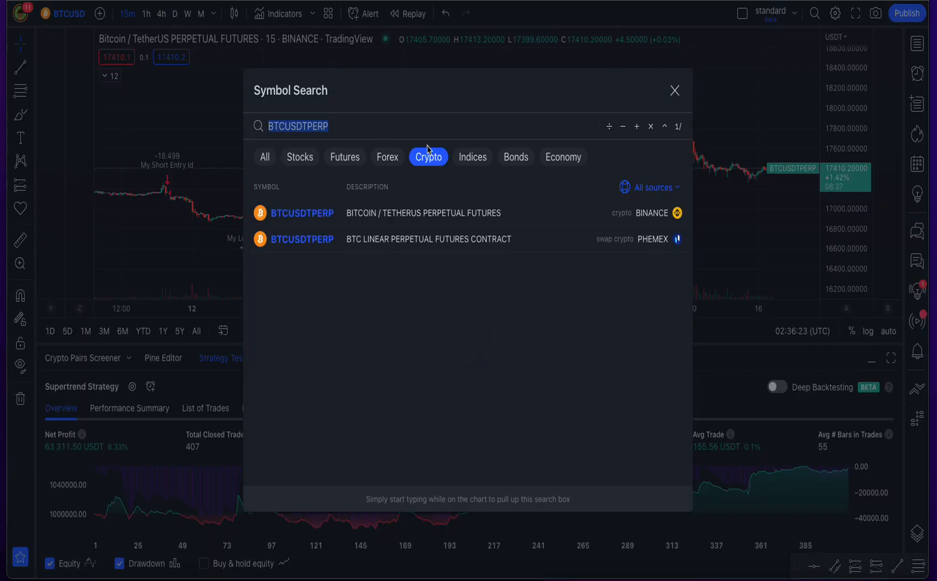
{"action": "type", "text": "ETH"}
{"action": "key", "text": "Down"}
{"action": "key", "text": "Down"}
{"action": "key", "text": "Down"}
{"action": "key", "text": "Return"}
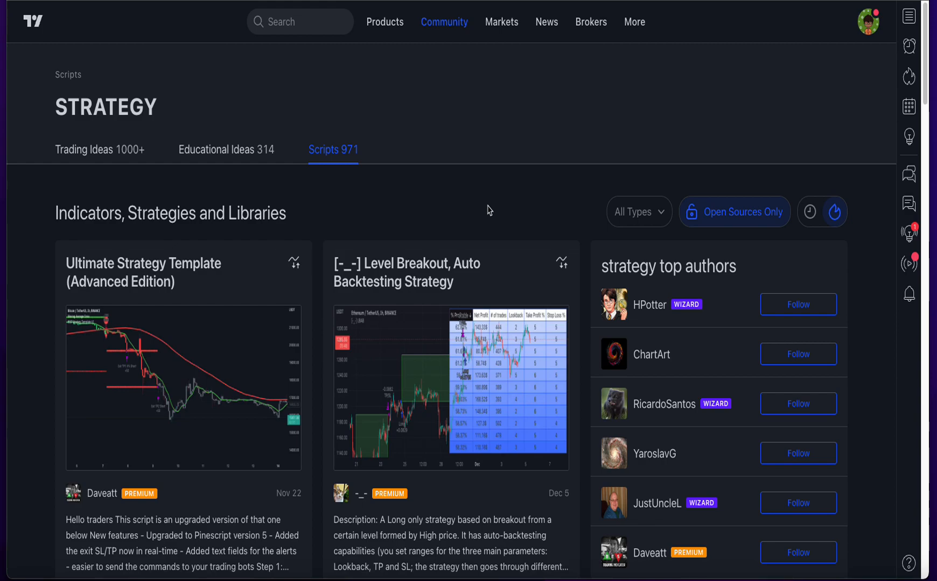
- Open the 'Ultimate Strategy Template (Advanced Edition)' card from the community Scripts page
{"action": "scroll", "coordinate": [432, 194], "scroll_direction": "down", "scroll_amount": 1}
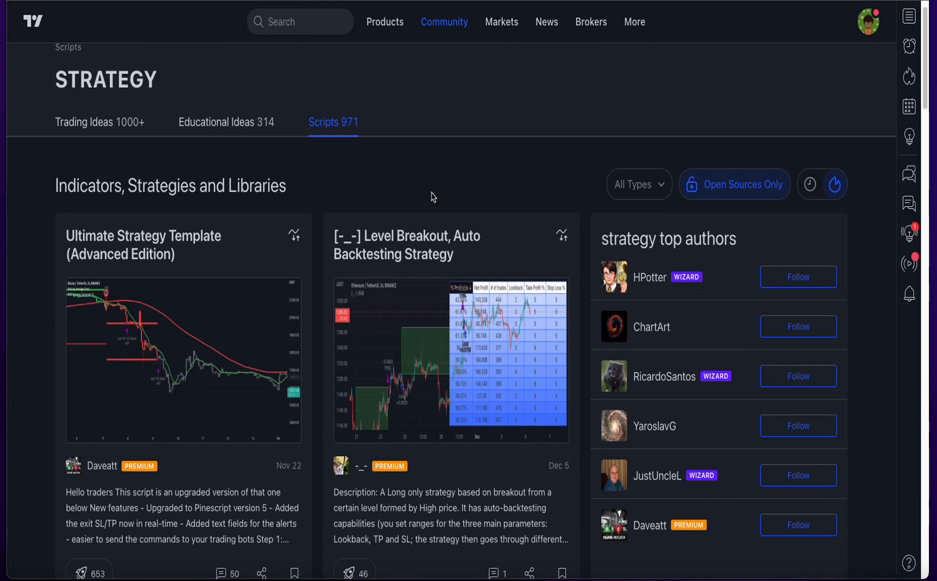
{"action": "scroll", "coordinate": [377, 258], "scroll_direction": "down", "scroll_amount": 3}
{"action": "mouse_move", "coordinate": [342, 298]}
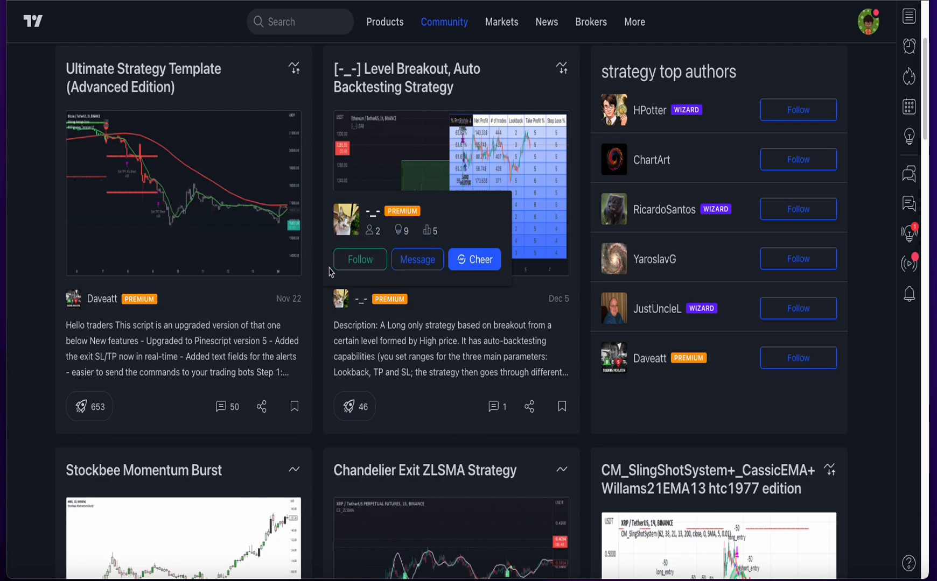
{"action": "scroll", "coordinate": [331, 273], "scroll_direction": "up", "scroll_amount": 1}
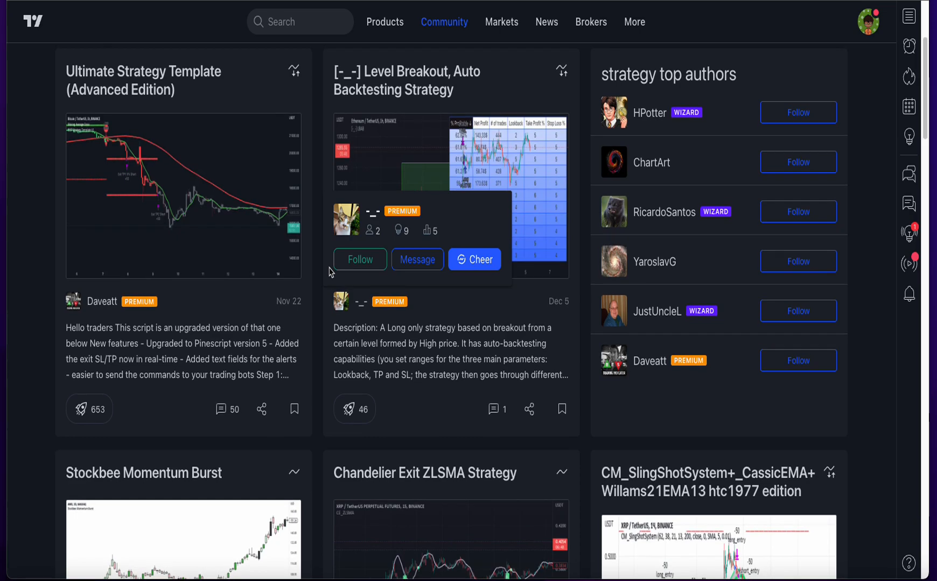
{"action": "scroll", "coordinate": [330, 272], "scroll_direction": "up", "scroll_amount": 1}
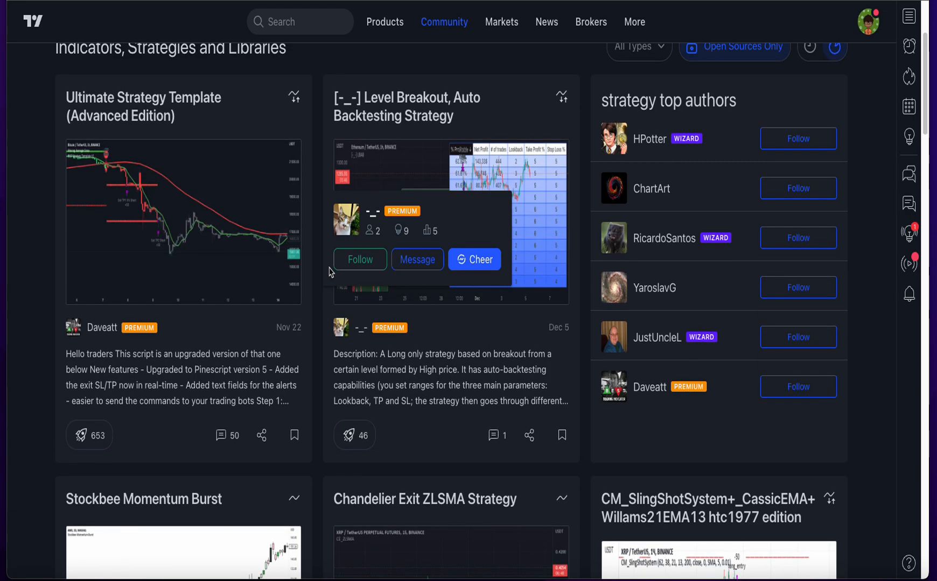
{"action": "scroll", "coordinate": [322, 265], "scroll_direction": "up", "scroll_amount": 1}
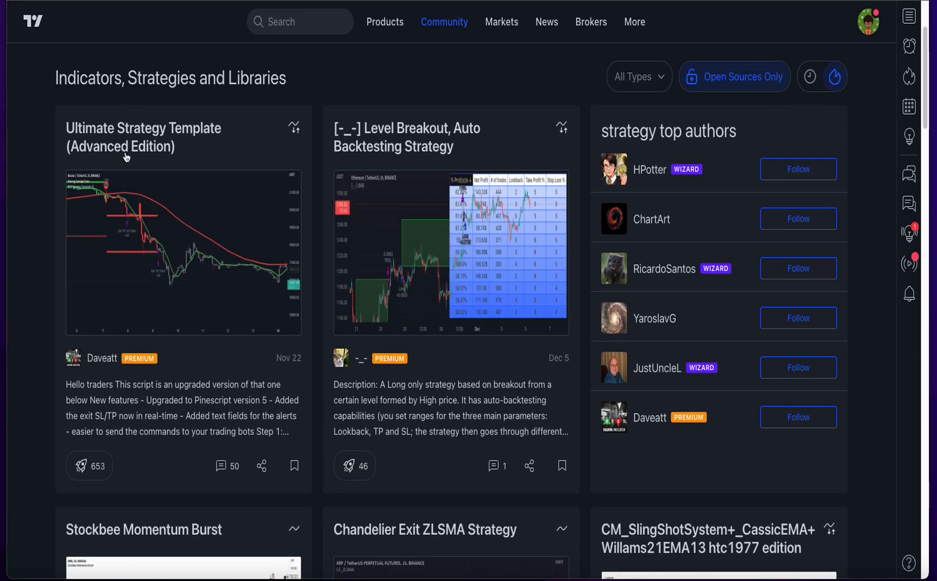
{"action": "left_click", "coordinate": [128, 134]}
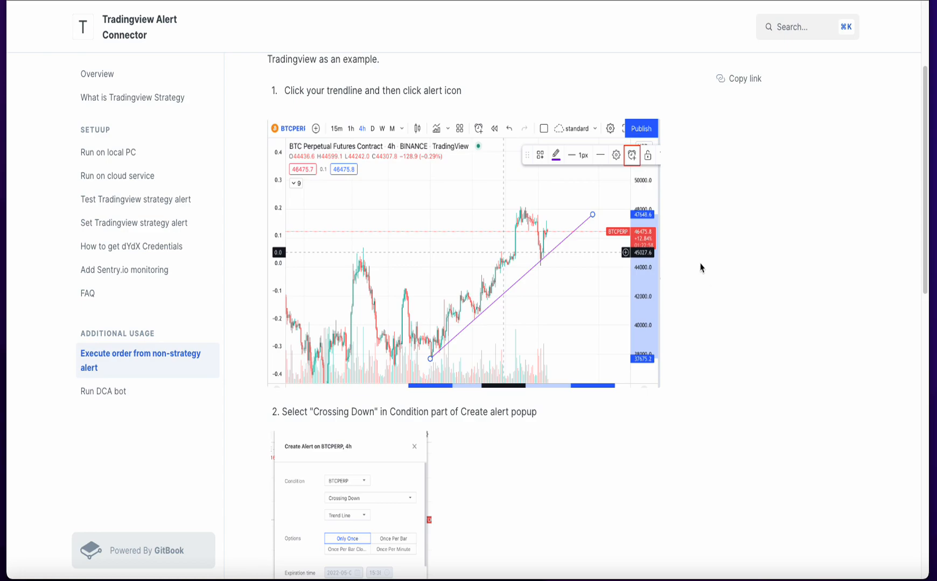
- Scroll through the connector docs' 'Execute order from non-strategy alert' guide
{"action": "scroll", "coordinate": [531, 284], "scroll_direction": "up", "scroll_amount": 1}
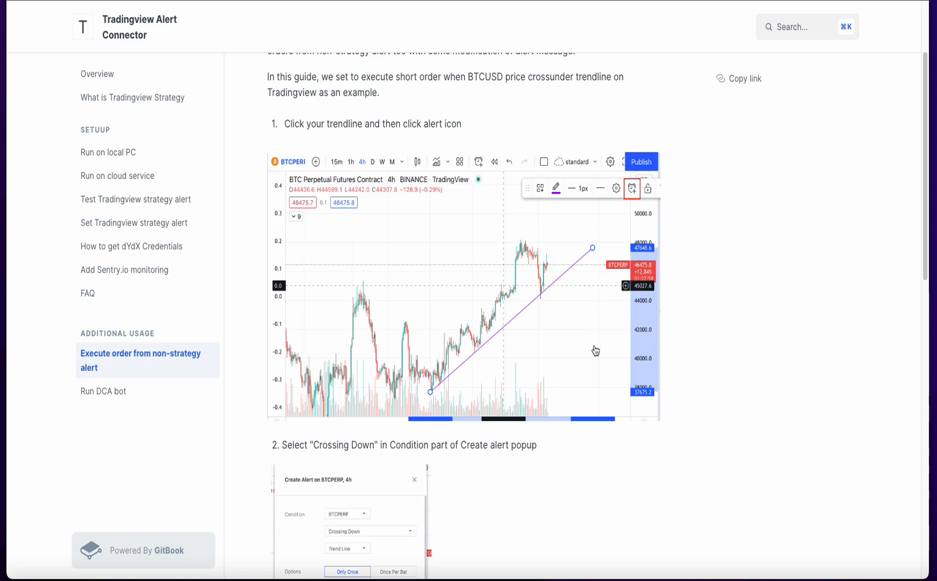
{"action": "scroll", "coordinate": [595, 351], "scroll_direction": "down", "scroll_amount": 1}
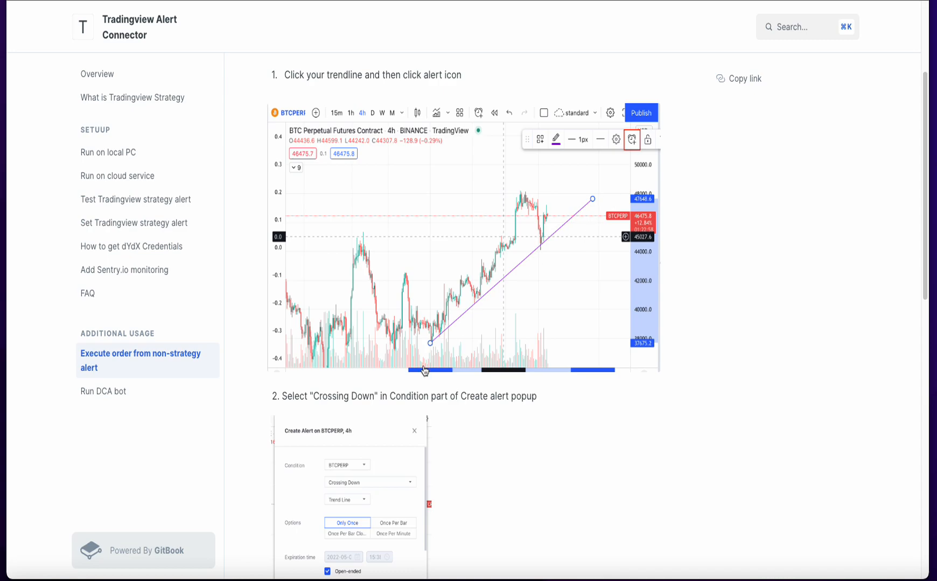
{"action": "scroll", "coordinate": [425, 371], "scroll_direction": "down", "scroll_amount": 3}
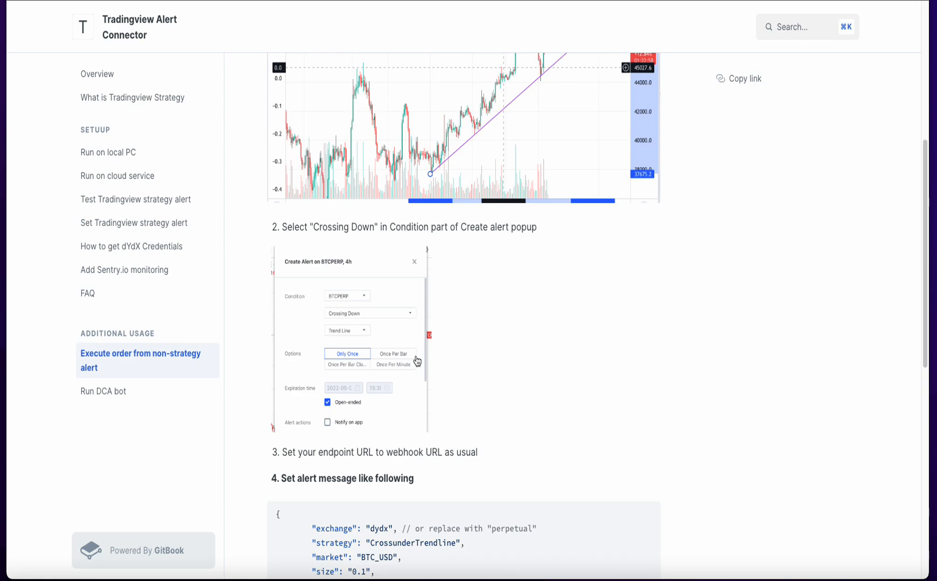
{"action": "scroll", "coordinate": [449, 370], "scroll_direction": "down", "scroll_amount": 1}
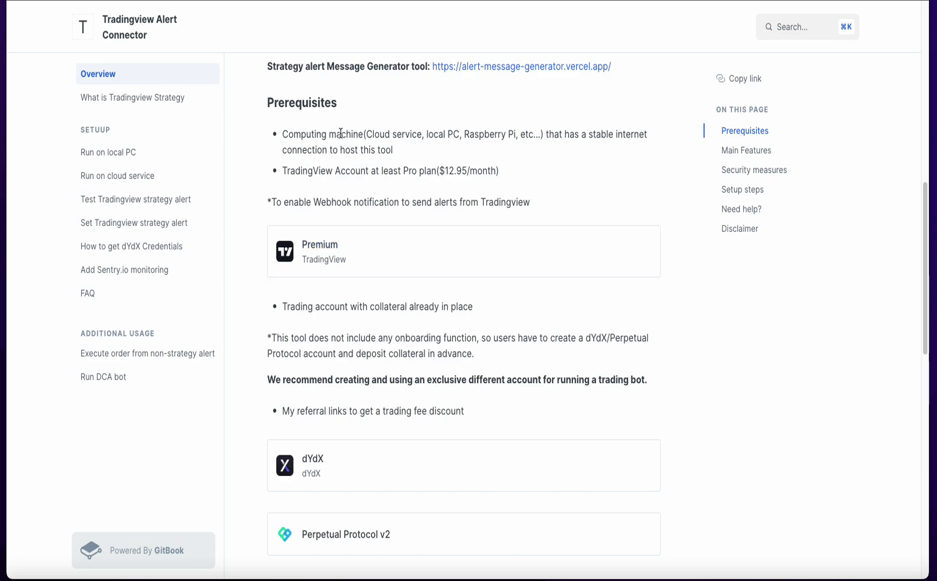
{"action": "left_click", "coordinate": [485, 1]}
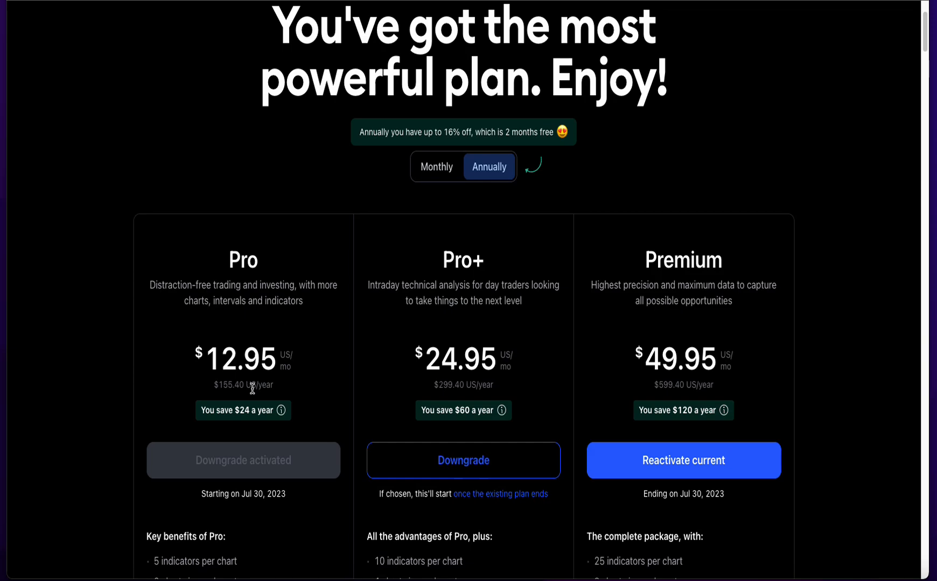
{"action": "scroll", "coordinate": [252, 382], "scroll_direction": "down", "scroll_amount": 3}
{"action": "scroll", "coordinate": [252, 388], "scroll_direction": "down", "scroll_amount": 3}
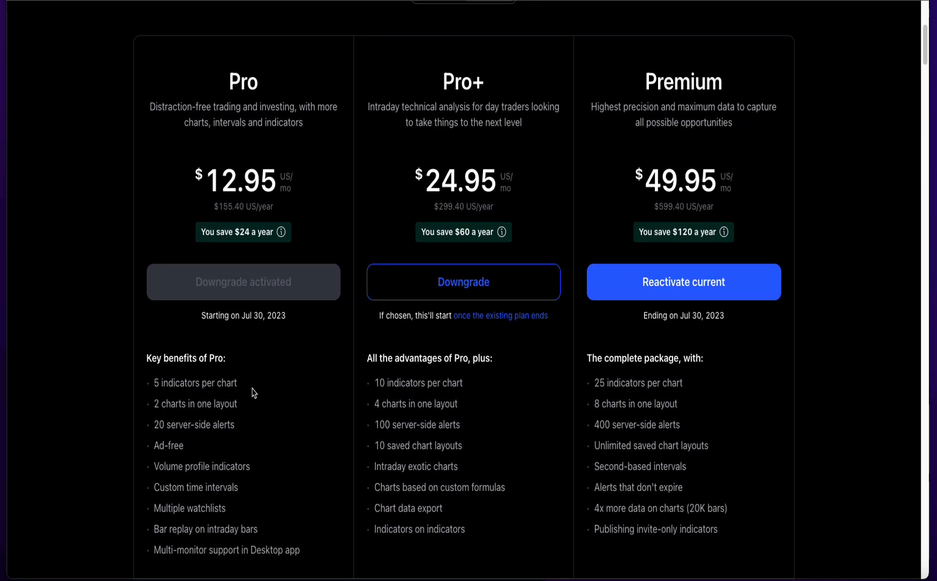
{"action": "scroll", "coordinate": [253, 391], "scroll_direction": "down", "scroll_amount": 15}
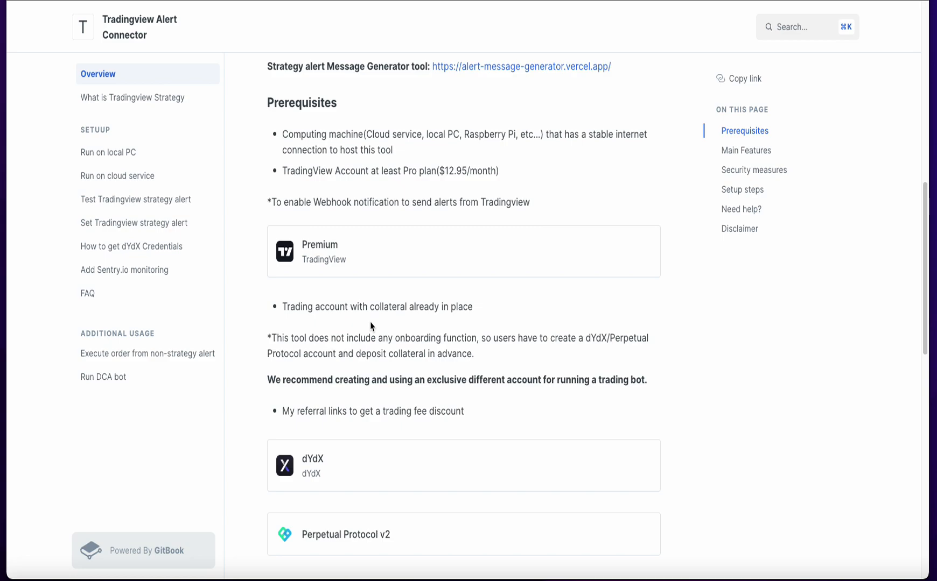
- Scroll through the prerequisites on the connector docs' Overview page
{"action": "scroll", "coordinate": [370, 326], "scroll_direction": "down", "scroll_amount": 1}
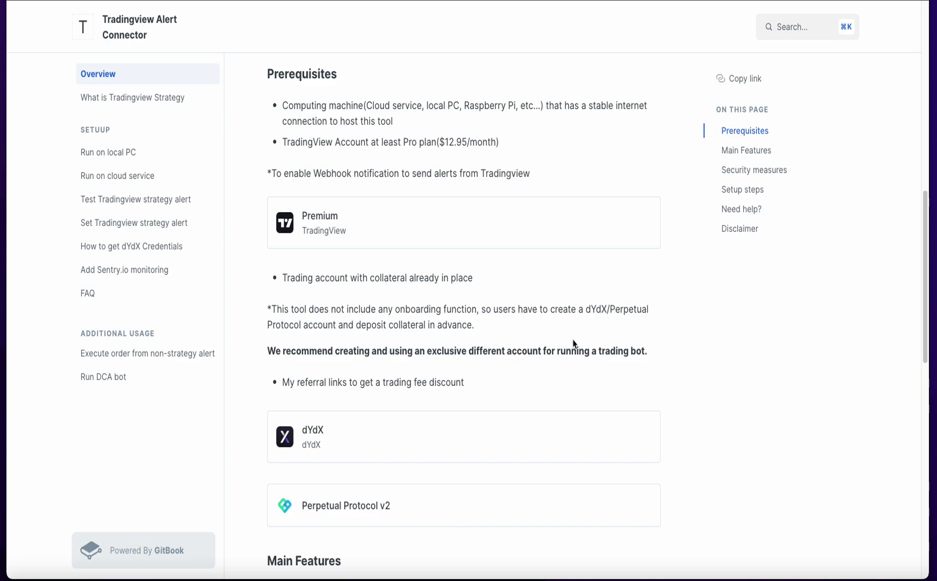
{"action": "scroll", "coordinate": [572, 344], "scroll_direction": "down", "scroll_amount": 3}
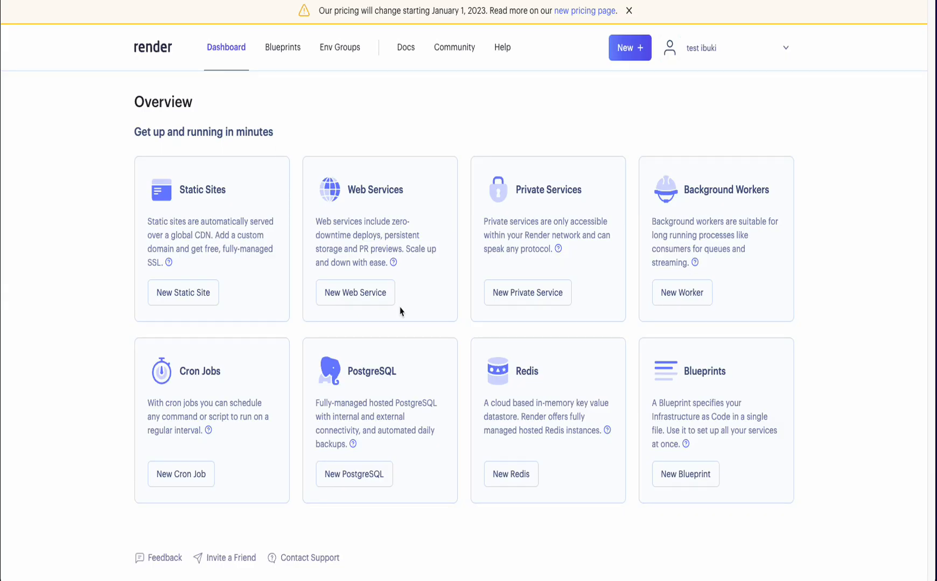
- Start a Render web service from the tradingview-alert-connector GitHub URL pasted as a public repository
{"action": "left_click", "coordinate": [361, 300]}
{"action": "scroll", "coordinate": [119, 214], "scroll_direction": "down", "scroll_amount": 3}
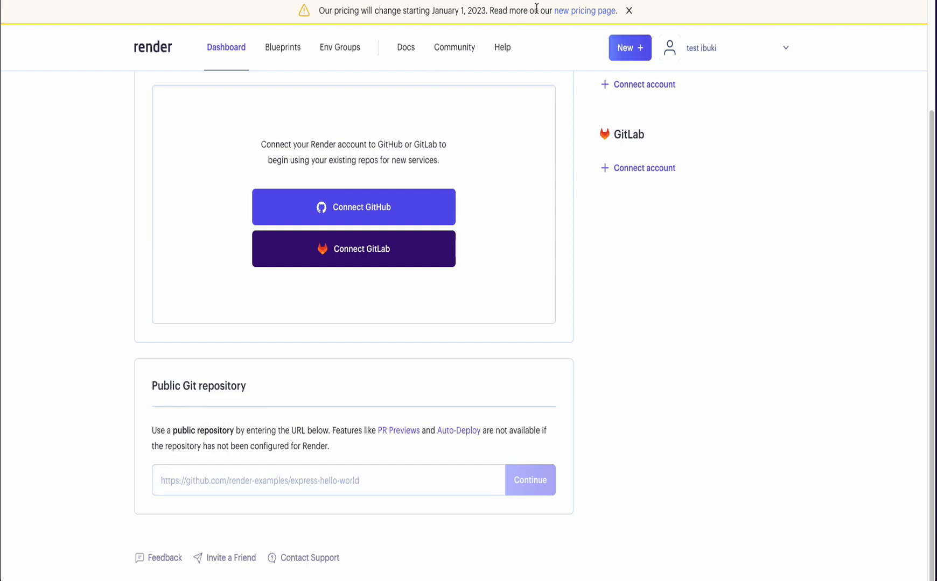
{"action": "left_click", "coordinate": [565, 1]}
{"action": "scroll", "coordinate": [472, 239], "scroll_direction": "up", "scroll_amount": 1}
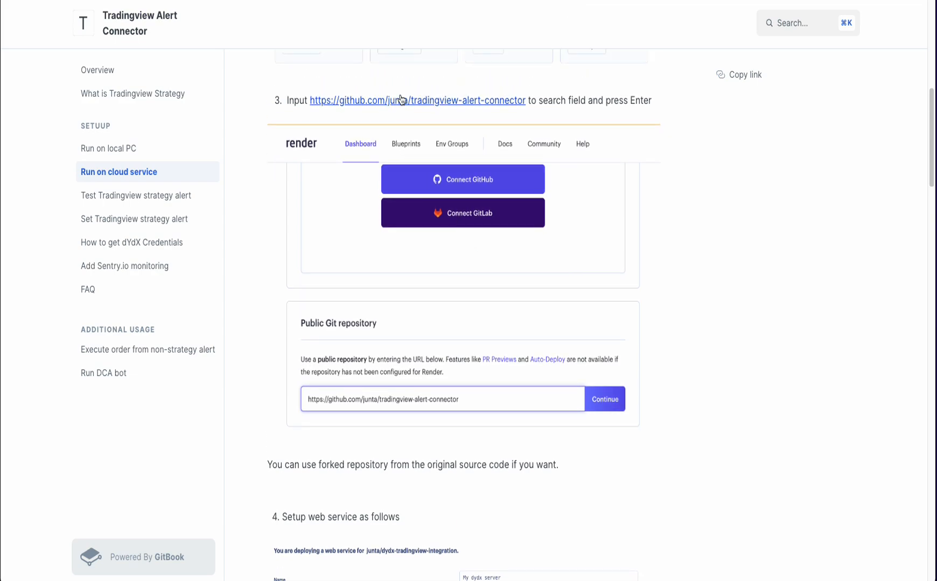
{"action": "left_click", "coordinate": [399, 102]}
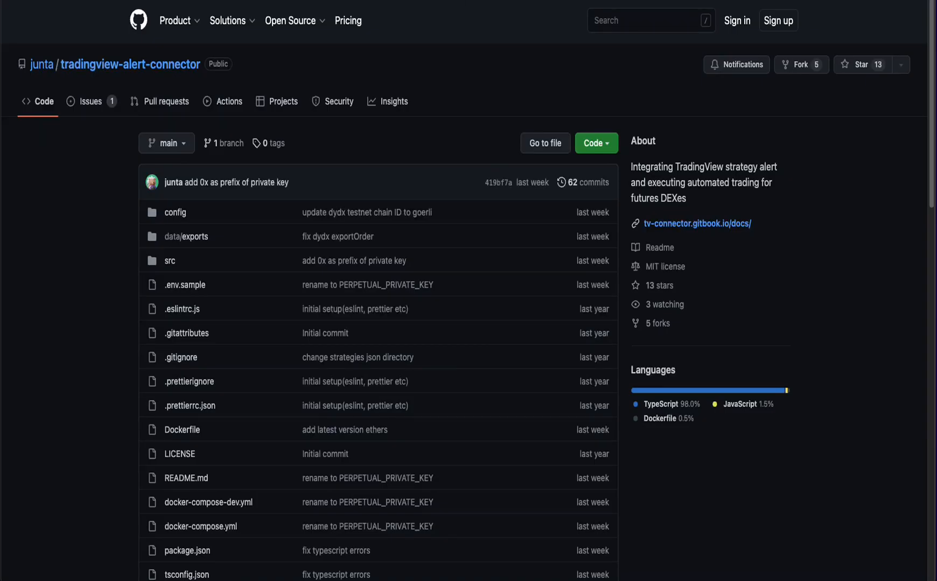
{"action": "left_click", "coordinate": [249, 10]}
{"action": "key", "text": "super+c"}
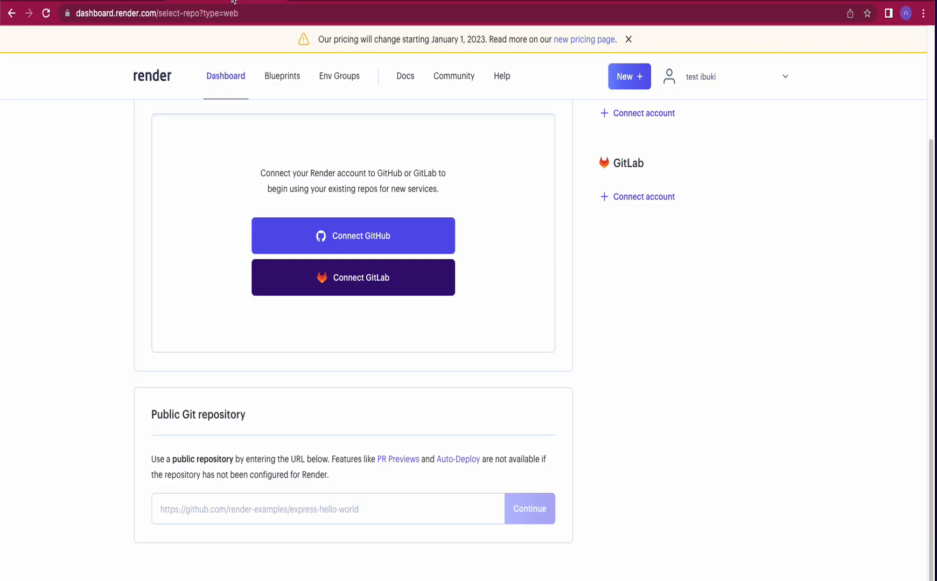
{"action": "left_click", "coordinate": [234, 511]}
{"action": "key", "text": "super+v"}
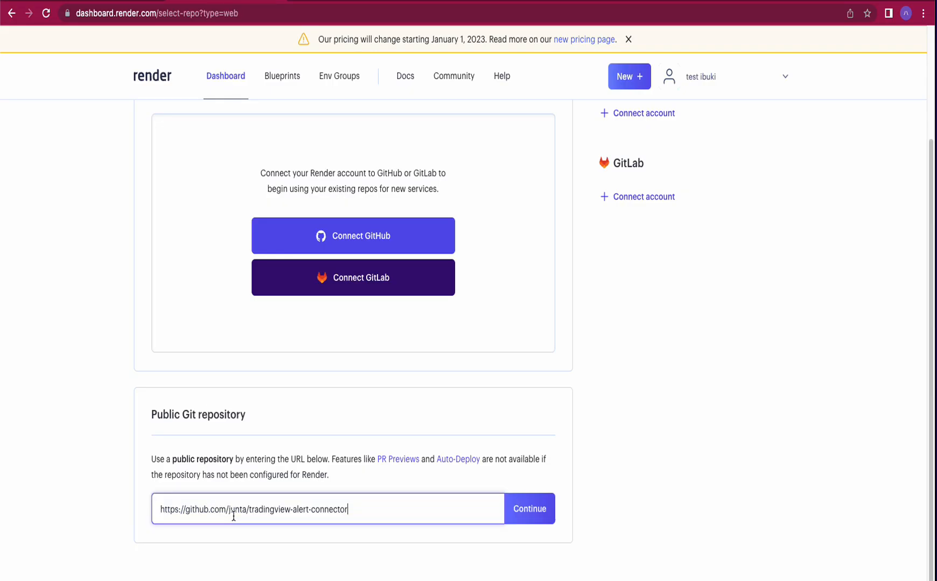
{"action": "left_click", "coordinate": [521, 517]}
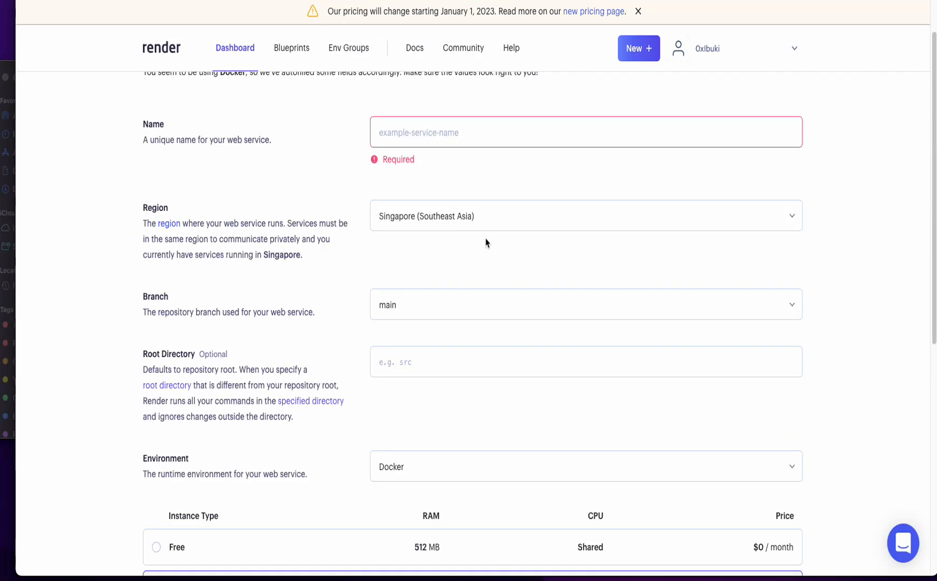
- Enter a connector name for the new web service
{"action": "left_click", "coordinate": [417, 133]}
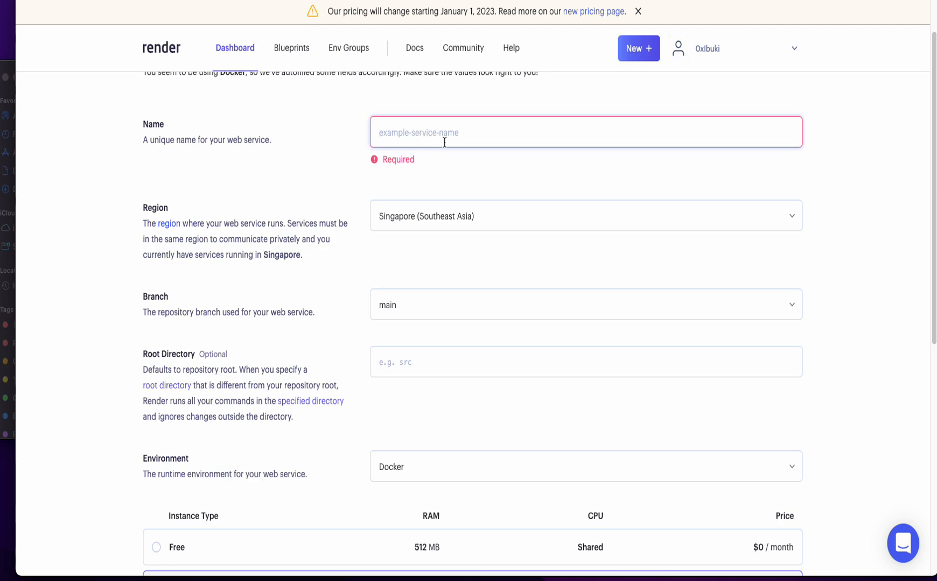
{"action": "type", "text": "ibuki"}
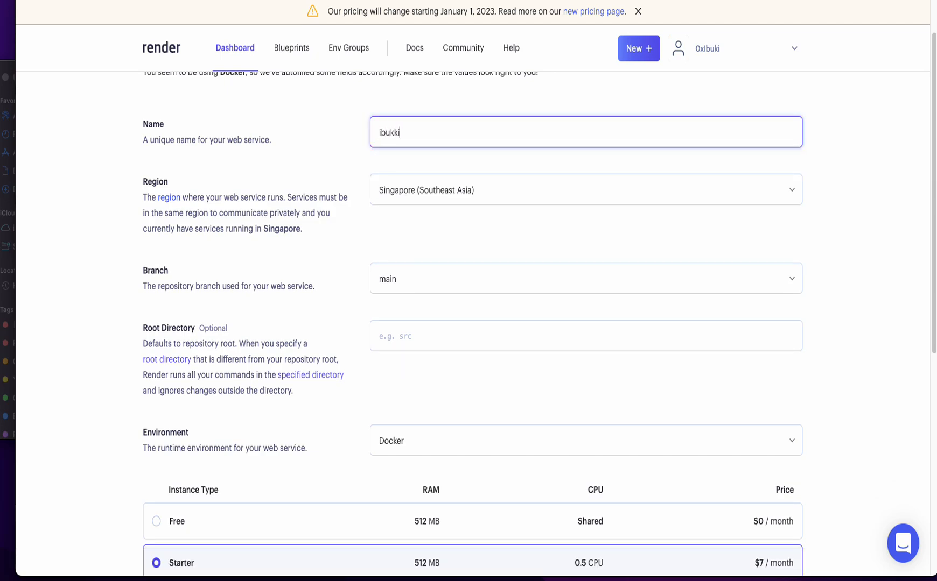
{"action": "key", "text": "BackSpace"}
{"action": "type", "text": "i-connecor"}
{"action": "left_click", "coordinate": [243, 282]}
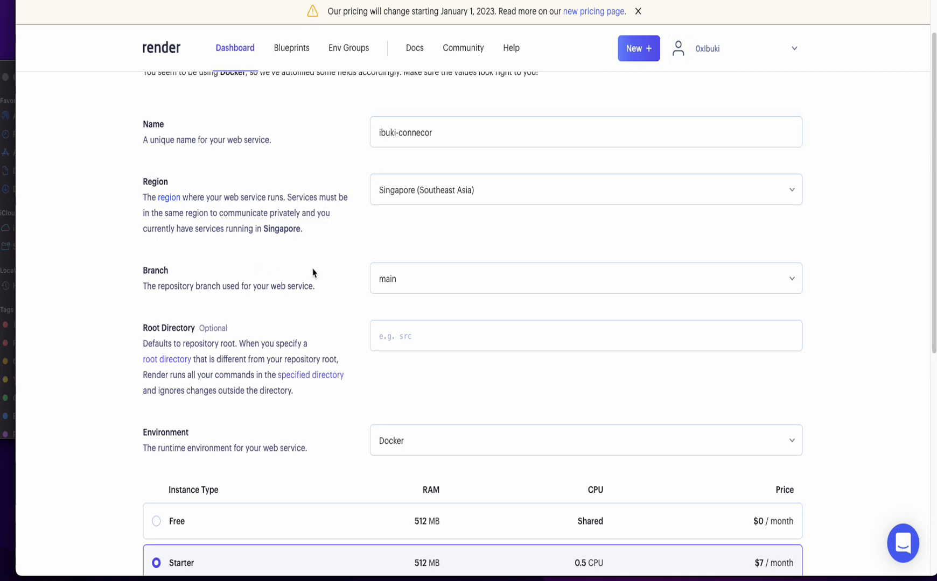
- Expand the Advanced options and add a new secret file
{"action": "scroll", "coordinate": [313, 274], "scroll_direction": "down", "scroll_amount": 2}
{"action": "scroll", "coordinate": [313, 275], "scroll_direction": "down", "scroll_amount": 10}
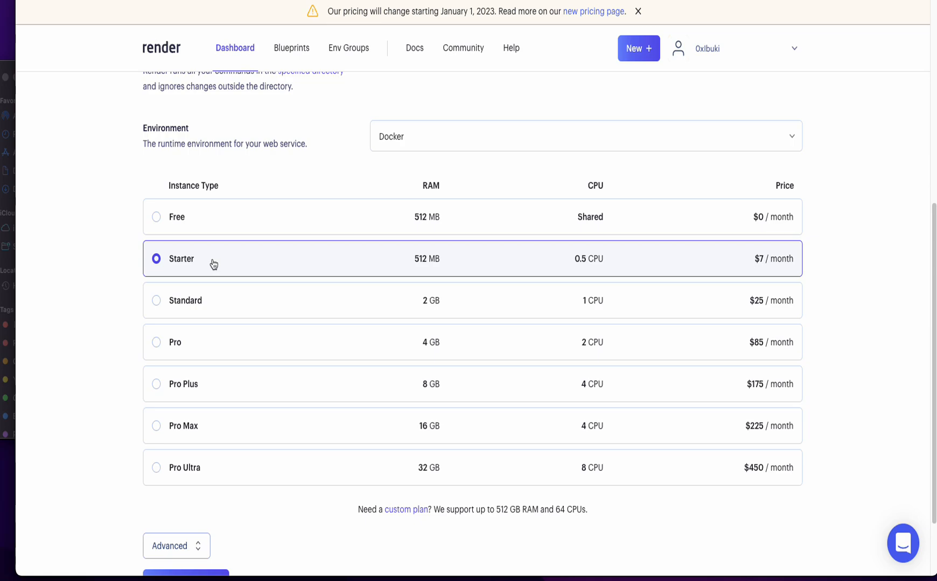
{"action": "scroll", "coordinate": [245, 268], "scroll_direction": "down", "scroll_amount": 4}
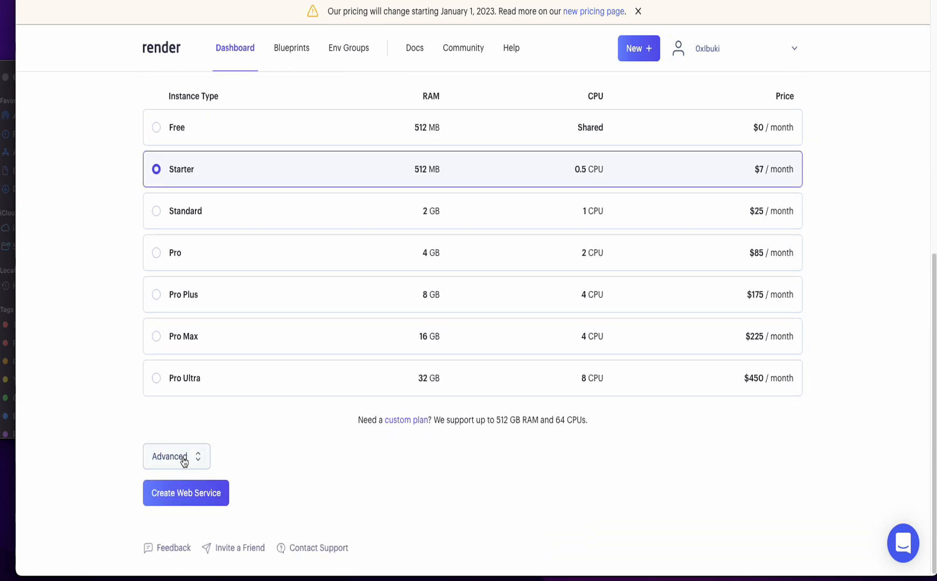
{"action": "left_click", "coordinate": [183, 457]}
{"action": "scroll", "coordinate": [223, 327], "scroll_direction": "down", "scroll_amount": 6}
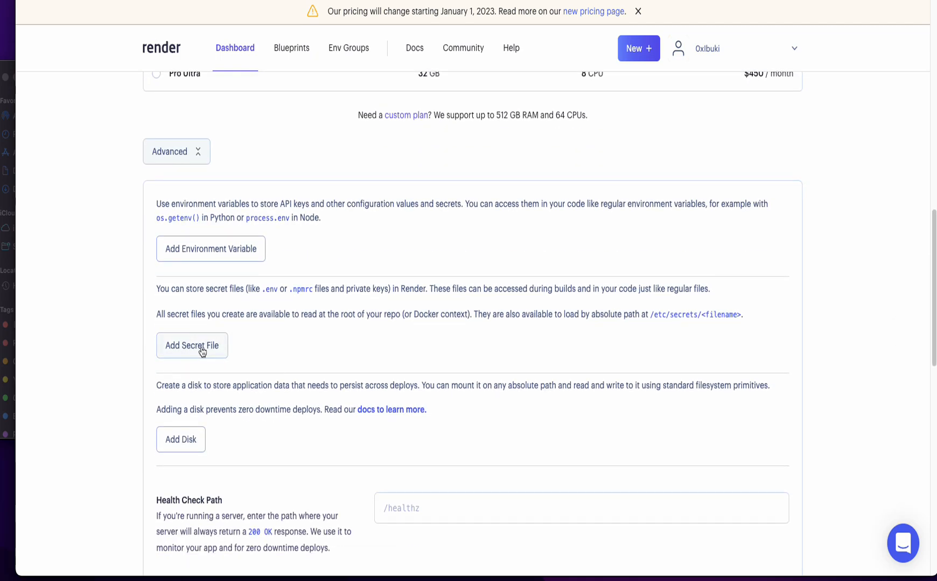
{"action": "left_click", "coordinate": [202, 352]}
- Name the secret file .env
{"action": "left_click", "coordinate": [388, 102]}
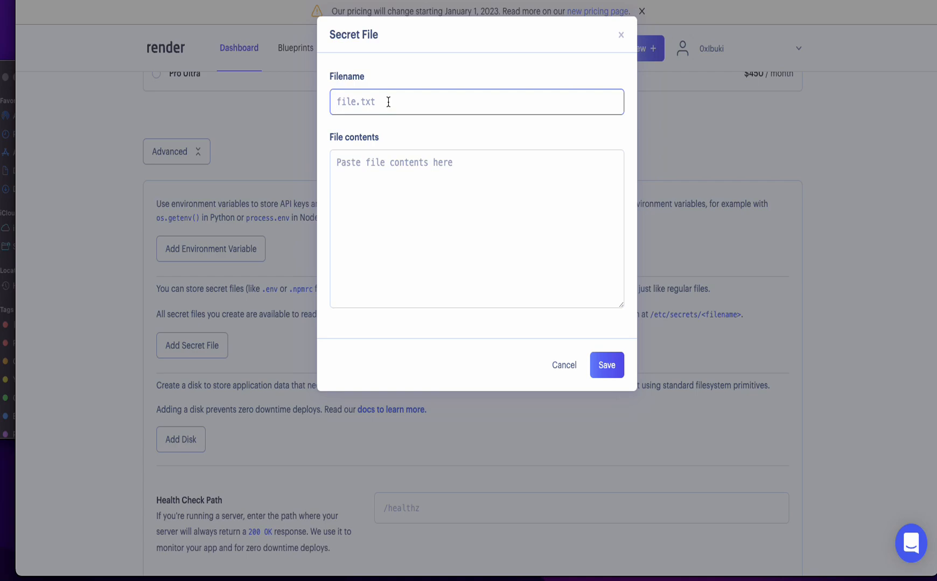
{"action": "type", "text": ".env"}
{"action": "left_click", "coordinate": [425, 168]}
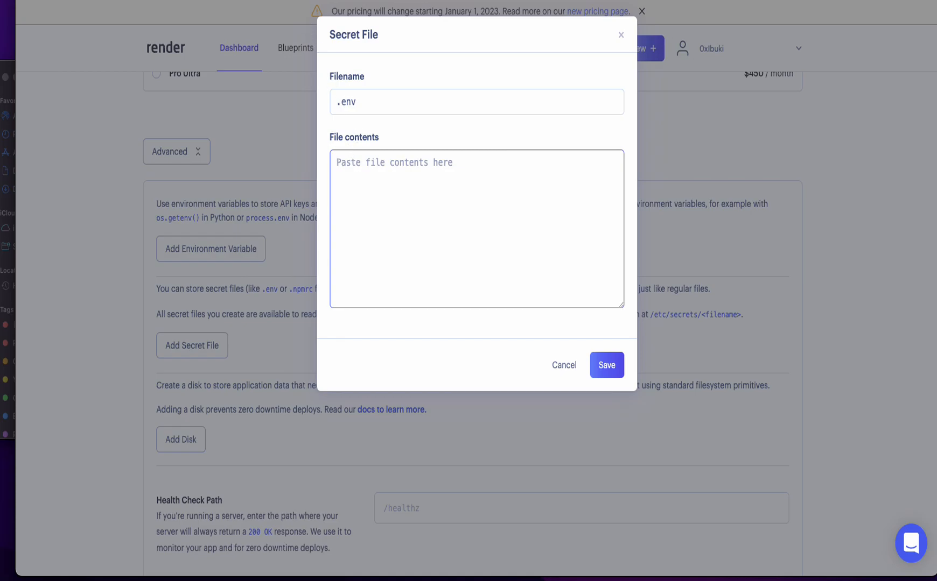
- Paste the connector's .env variable template from the GitBook docs into the file contents
{"action": "left_click", "coordinate": [318, 1]}
{"action": "left_click", "coordinate": [490, 270]}
{"action": "scroll", "coordinate": [492, 285], "scroll_direction": "up", "scroll_amount": 2}
{"action": "scroll", "coordinate": [493, 289], "scroll_direction": "up", "scroll_amount": 2}
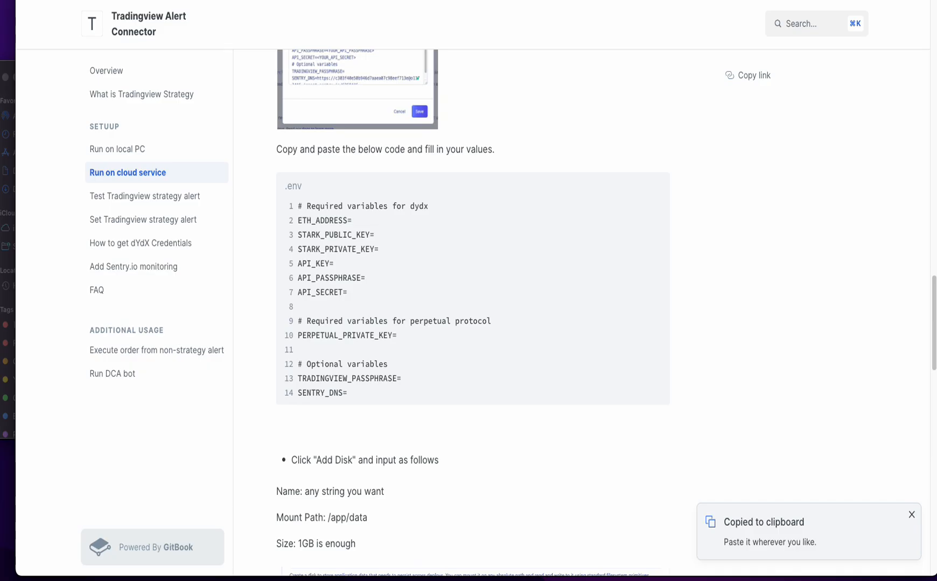
{"action": "left_click", "coordinate": [389, 1]}
{"action": "key", "text": "super+v"}
{"action": "scroll", "coordinate": [500, 248], "scroll_direction": "up", "scroll_amount": 2}
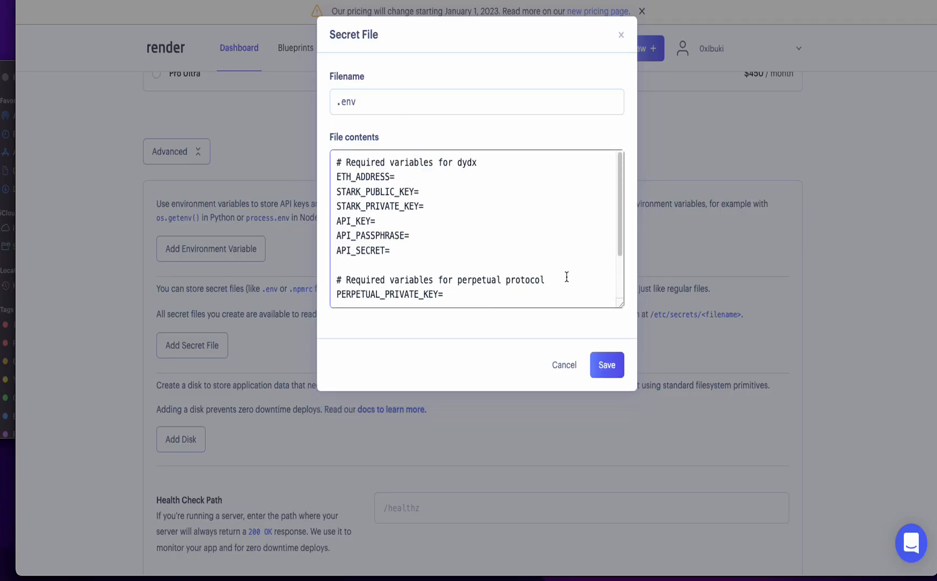
{"action": "left_click", "coordinate": [422, 235]}
{"action": "scroll", "coordinate": [443, 244], "scroll_direction": "down", "scroll_amount": 1}
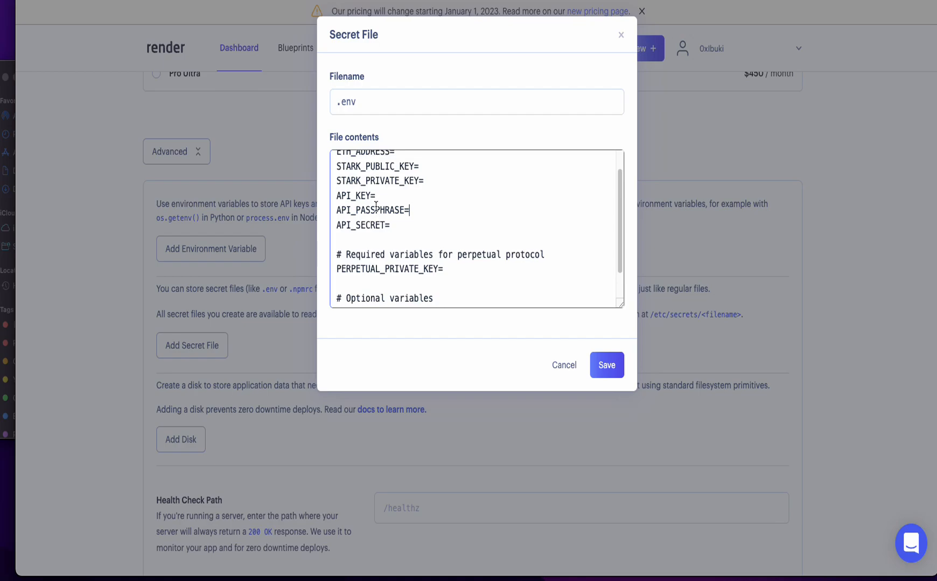
{"action": "scroll", "coordinate": [375, 206], "scroll_direction": "up", "scroll_amount": 1}
{"action": "scroll", "coordinate": [413, 233], "scroll_direction": "down", "scroll_amount": 2}
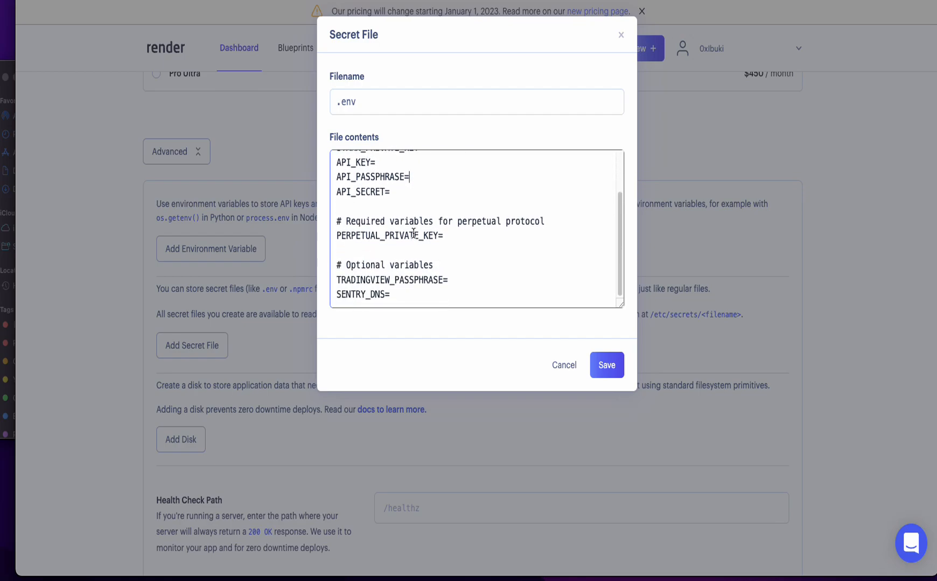
- Fill in a PERPETUAL_PRIVATE_KEY value and the TRADINGVIEW_PASSPHRASE in the .env contents
{"action": "left_click", "coordinate": [462, 240]}
{"action": "double_click", "coordinate": [491, 276]}
{"action": "left_click", "coordinate": [493, 277]}
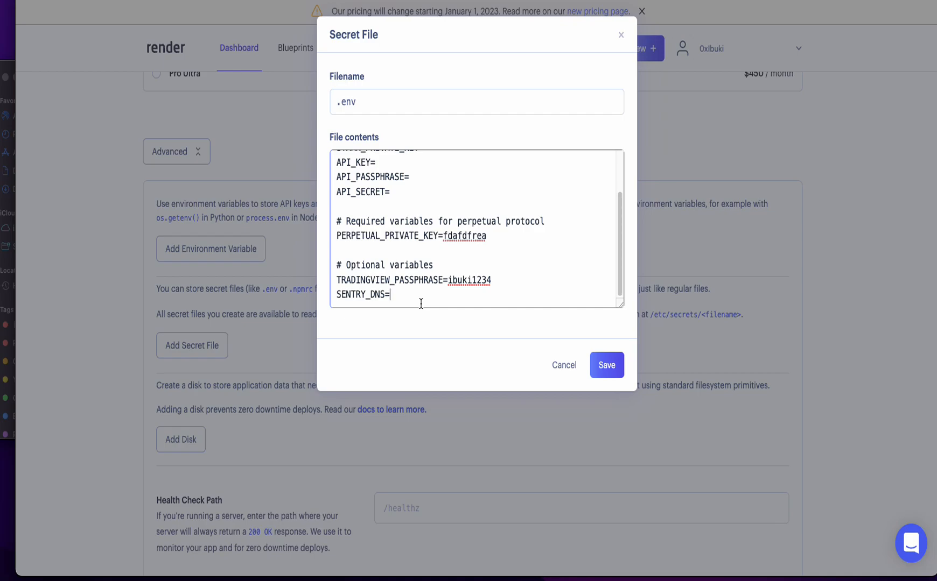
- Check the Sentry.io docs page, then save the .env secret file
{"action": "left_click", "coordinate": [538, 1]}
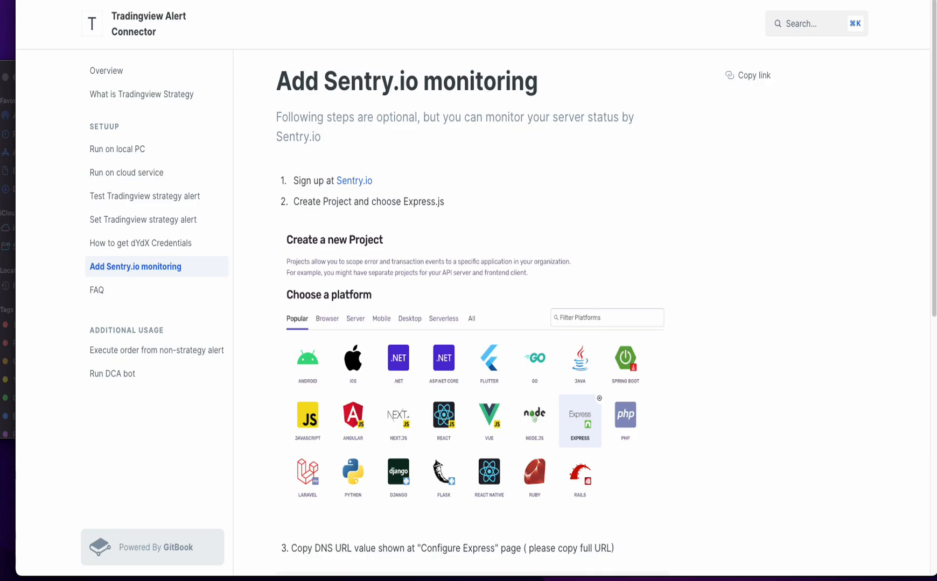
{"action": "left_click", "coordinate": [683, 1]}
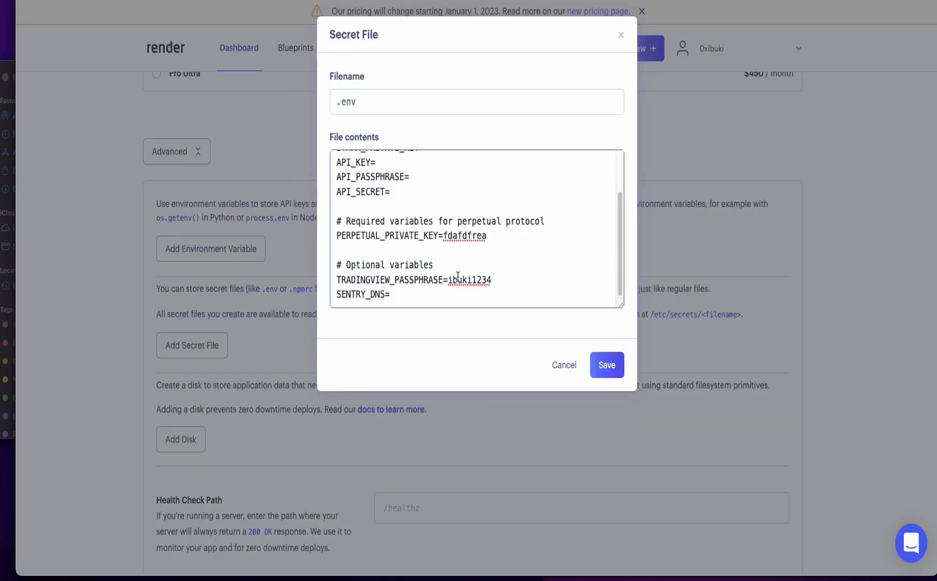
{"action": "double_click", "coordinate": [473, 237]}
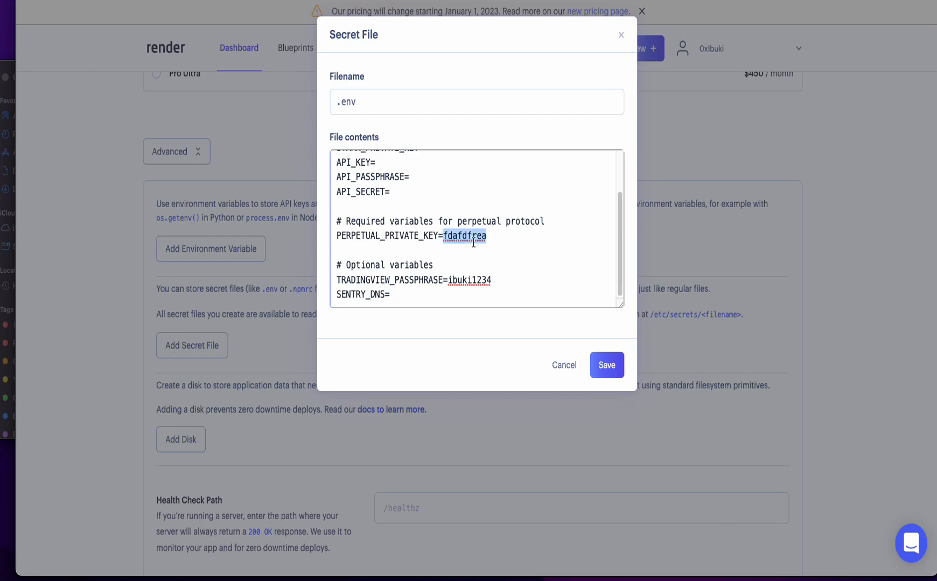
{"action": "left_click", "coordinate": [368, 262]}
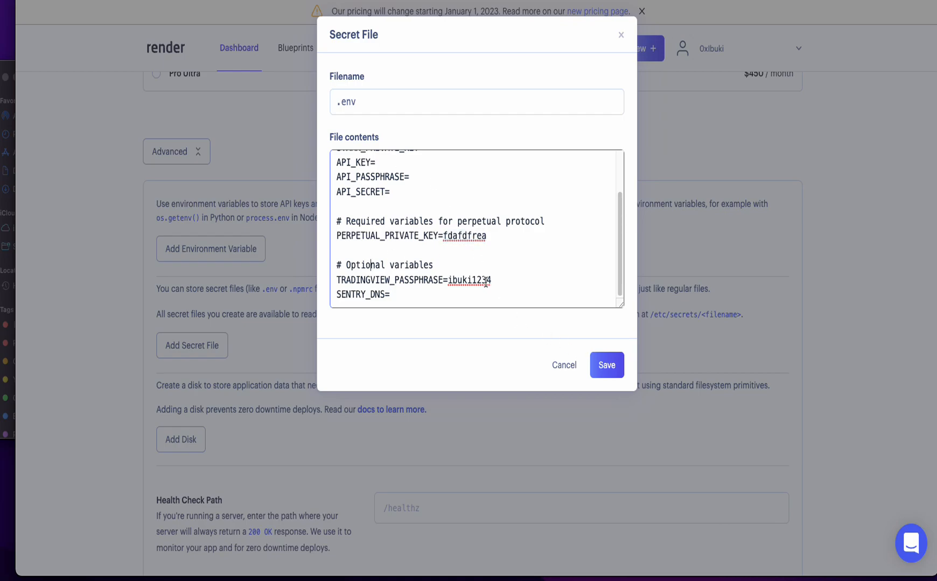
{"action": "left_click", "coordinate": [603, 366]}
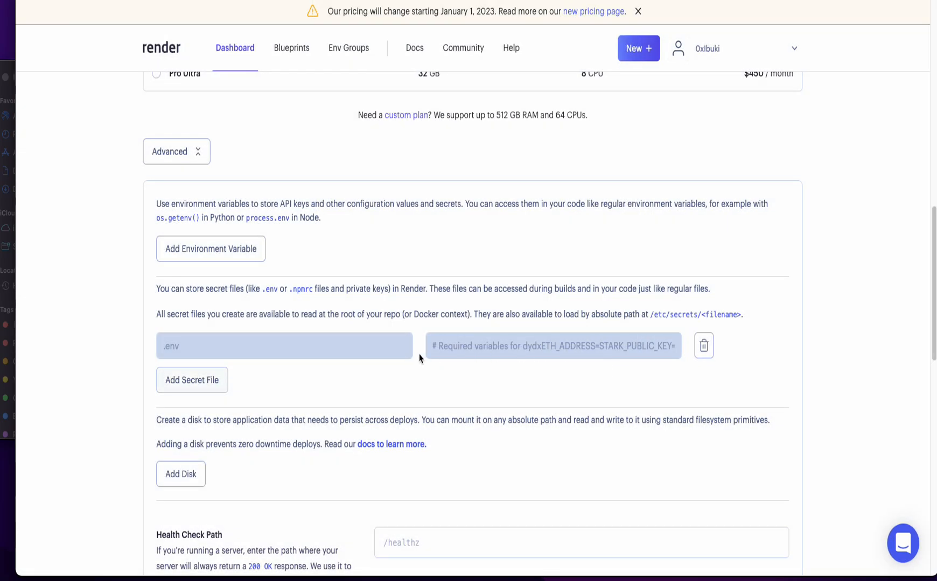
- Add a persistent disk named My Disk to the service
{"action": "scroll", "coordinate": [417, 358], "scroll_direction": "down", "scroll_amount": 2}
{"action": "scroll", "coordinate": [413, 357], "scroll_direction": "down", "scroll_amount": 3}
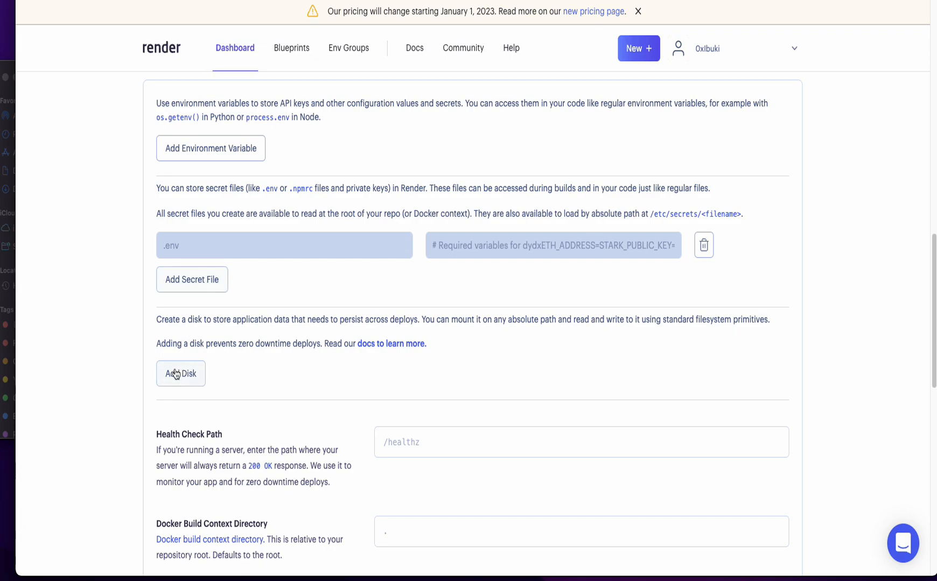
{"action": "left_click", "coordinate": [176, 373]}
{"action": "scroll", "coordinate": [176, 374], "scroll_direction": "down", "scroll_amount": 3}
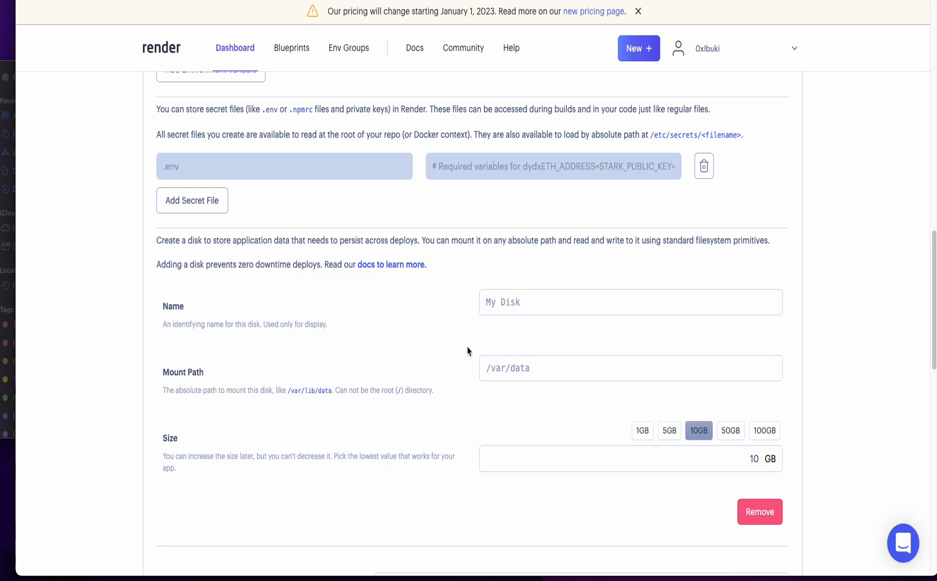
{"action": "left_click", "coordinate": [542, 301]}
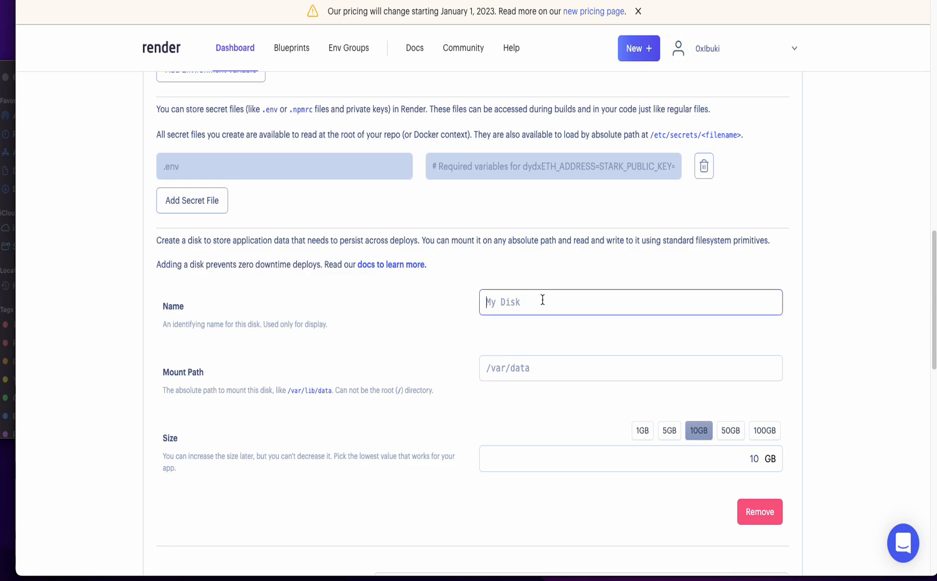
{"action": "type", "text": "My Disk"}
- Set the disk's mount path to /app/data, copied from the connector docs
{"action": "key", "text": "ctrl+Tab"}
{"action": "scroll", "coordinate": [467, 337], "scroll_direction": "down", "scroll_amount": 1}
{"action": "left_click_drag", "start_coordinate": [367, 492], "coordinate": [328, 489]}
{"action": "key", "text": "super+c"}
{"action": "key", "text": "ctrl+Tab"}
{"action": "left_click", "coordinate": [519, 368]}
{"action": "key", "text": "super+v"}
{"action": "left_click", "coordinate": [417, 332]}
- Set the disk size to 1 GB and scroll down to the Auto-Deploy setting
{"action": "scroll", "coordinate": [483, 373], "scroll_direction": "down", "scroll_amount": 1}
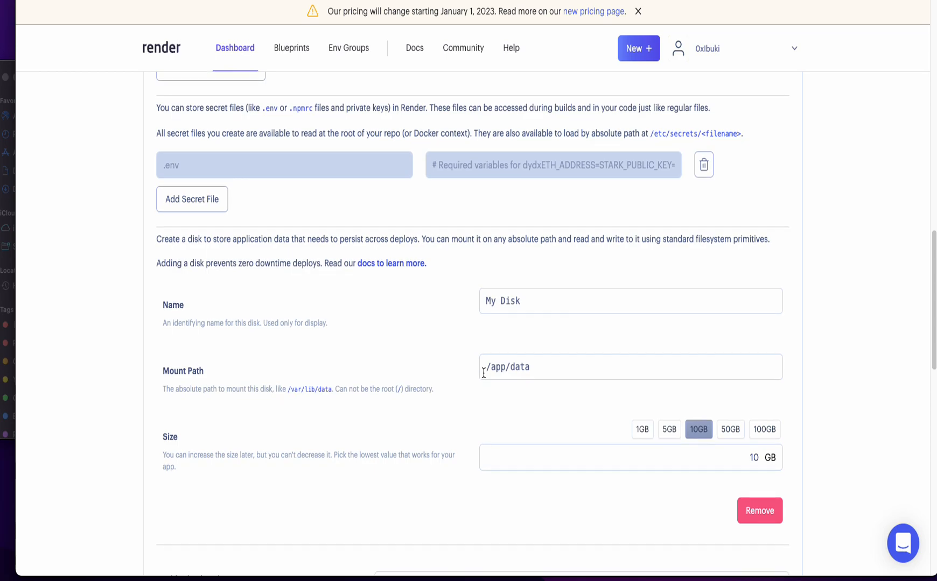
{"action": "scroll", "coordinate": [484, 373], "scroll_direction": "down", "scroll_amount": 5}
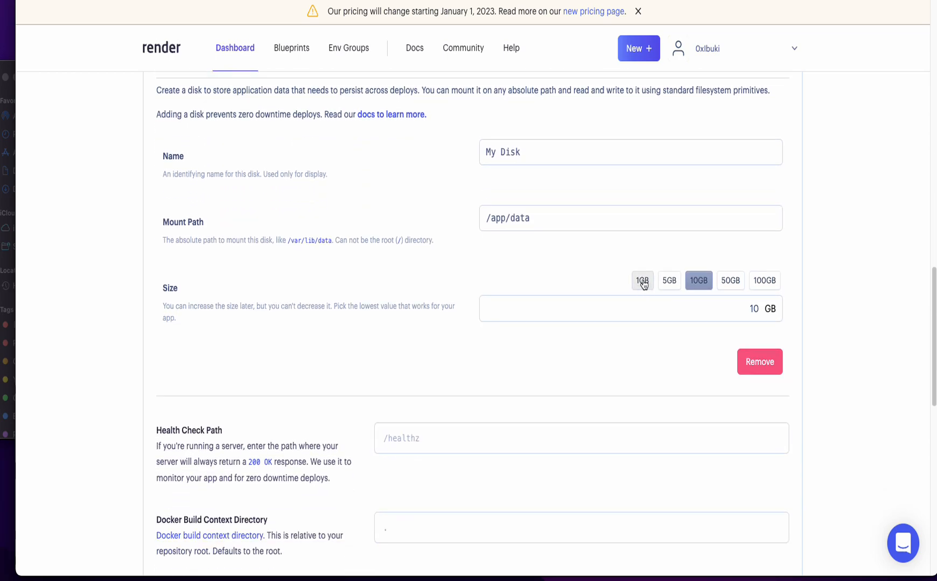
{"action": "left_click", "coordinate": [642, 281]}
{"action": "scroll", "coordinate": [354, 366], "scroll_direction": "down", "scroll_amount": 5}
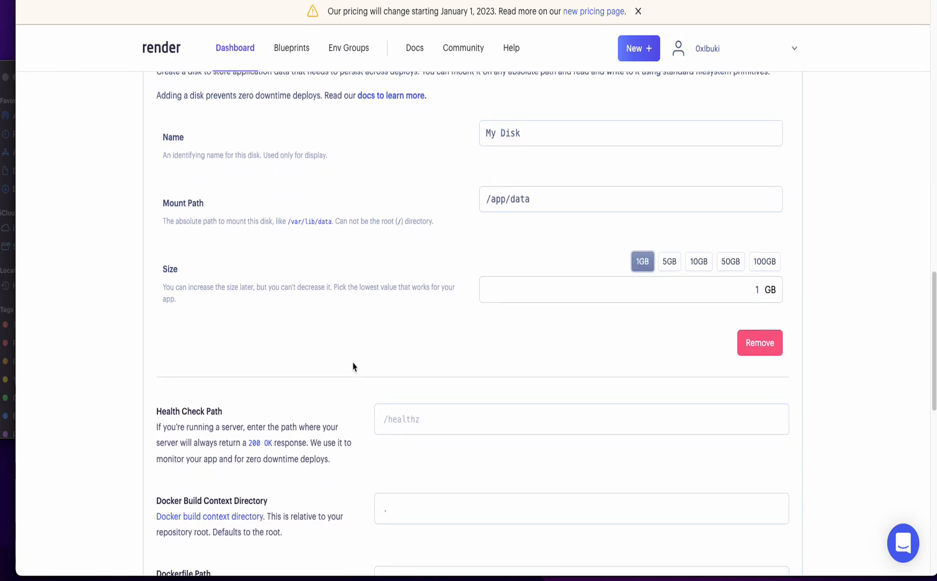
{"action": "scroll", "coordinate": [353, 366], "scroll_direction": "down", "scroll_amount": 10}
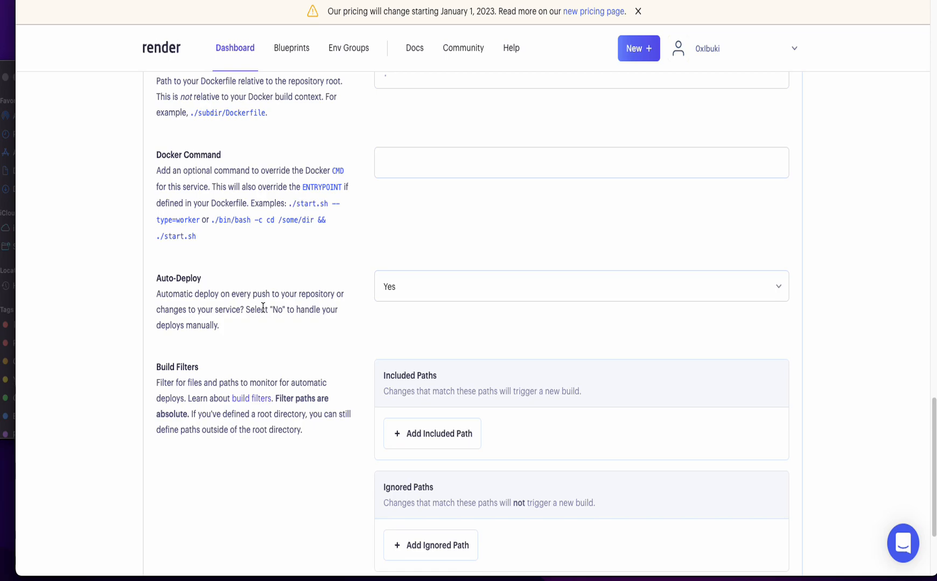
- Set Auto-Deploy to No and submit the new Render web service for creation
{"action": "left_click", "coordinate": [567, 295]}
{"action": "left_click", "coordinate": [430, 307]}
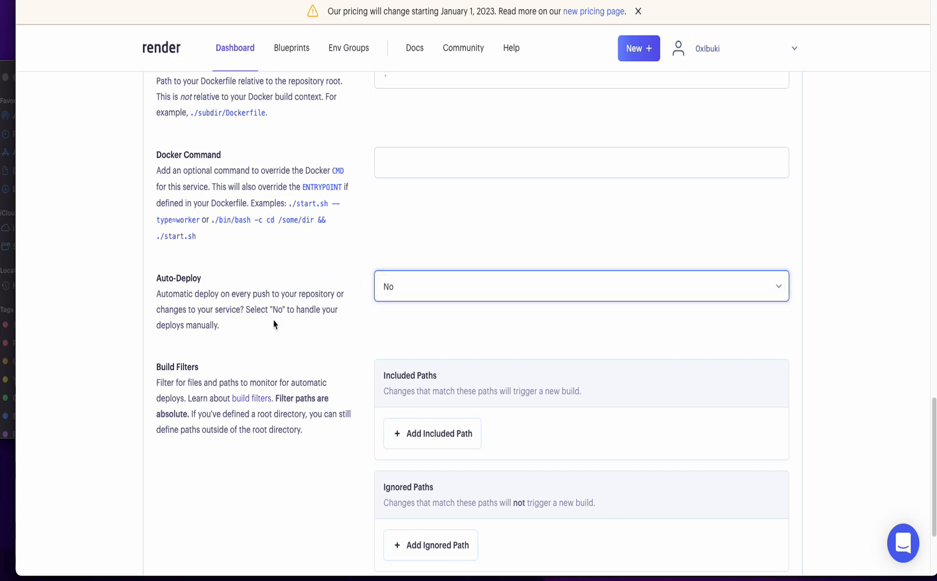
{"action": "scroll", "coordinate": [273, 325], "scroll_direction": "down", "scroll_amount": 3}
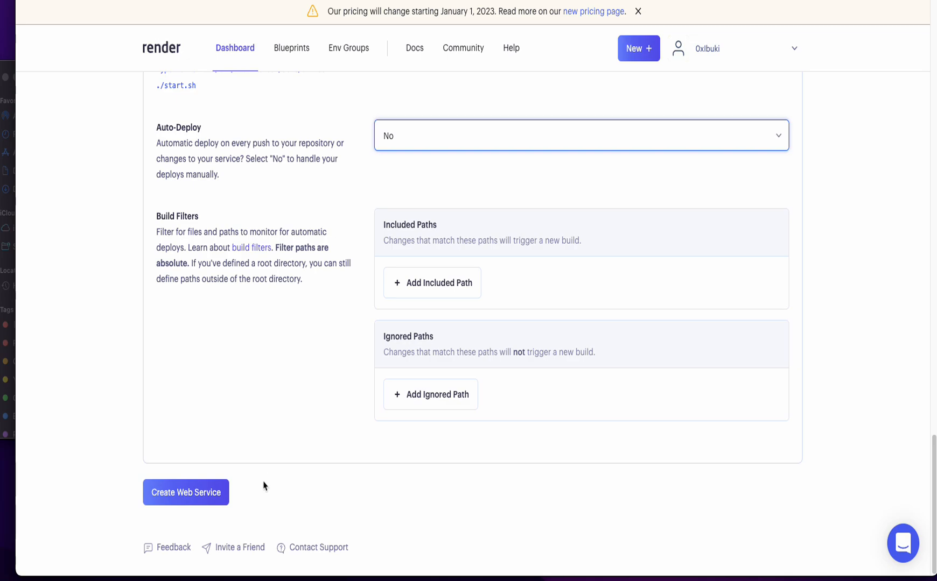
{"action": "left_click", "coordinate": [185, 494]}
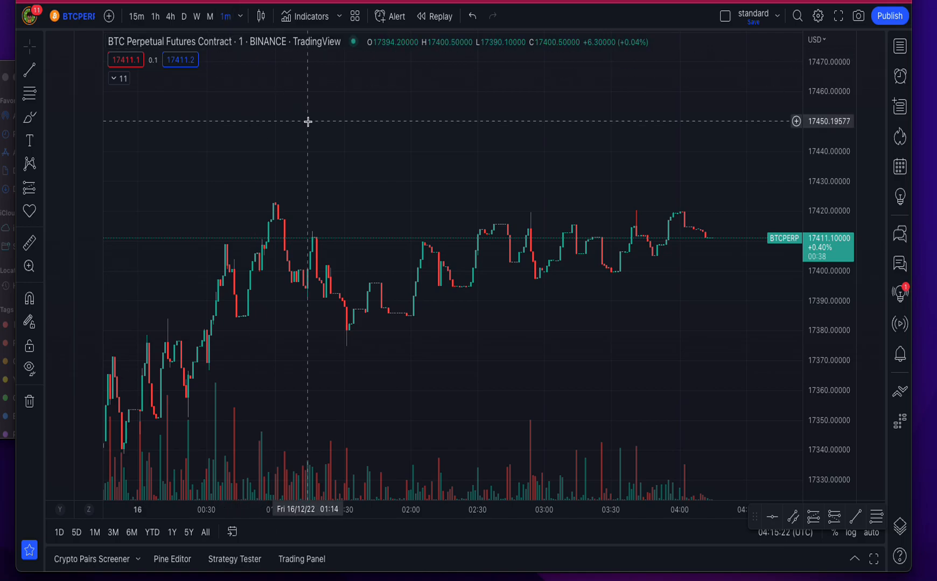
- Clear the existing script out of the Pine Editor
{"action": "left_click", "coordinate": [164, 566]}
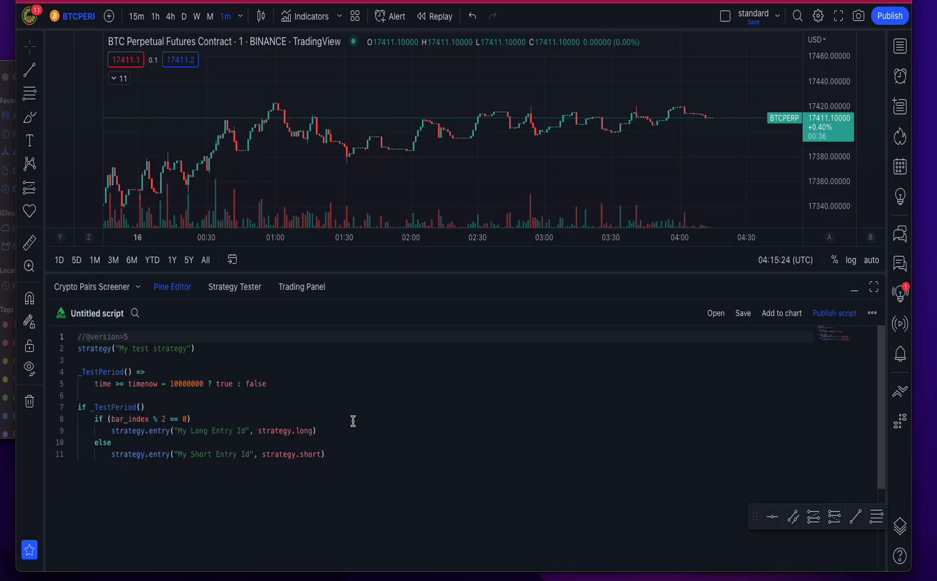
{"action": "left_click", "coordinate": [435, 522]}
{"action": "key", "text": "ctrl+a"}
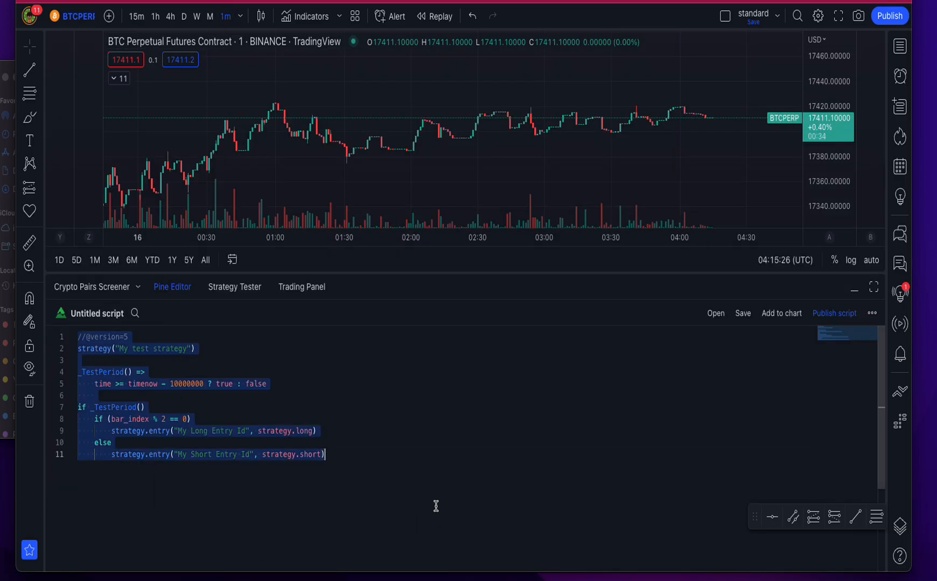
{"action": "key", "text": "BackSpace"}
- Paste the docs' test strategy code and add it to the chart
{"action": "key", "text": "super+Tab"}
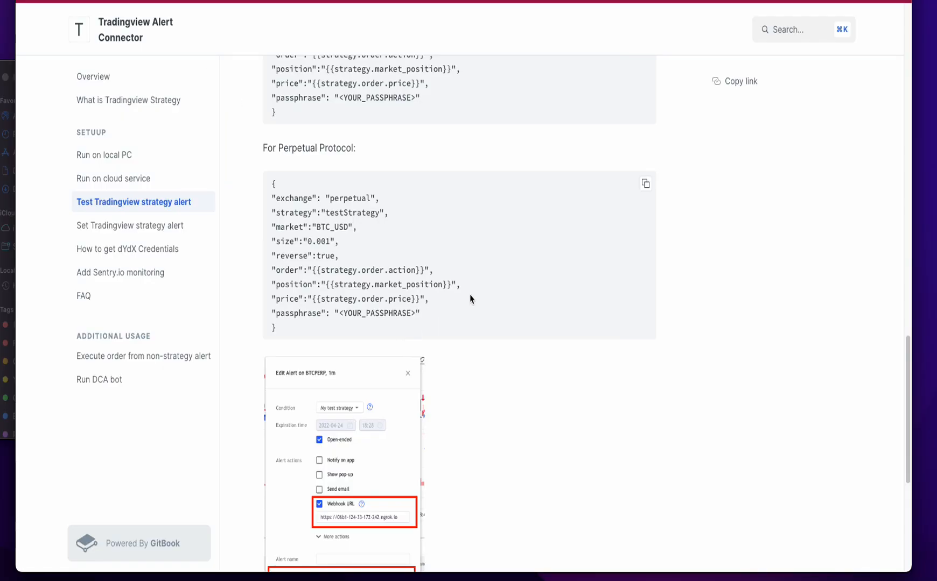
{"action": "scroll", "coordinate": [471, 299], "scroll_direction": "up", "scroll_amount": 20}
{"action": "scroll", "coordinate": [471, 299], "scroll_direction": "up", "scroll_amount": 7}
{"action": "scroll", "coordinate": [457, 298], "scroll_direction": "down", "scroll_amount": 2}
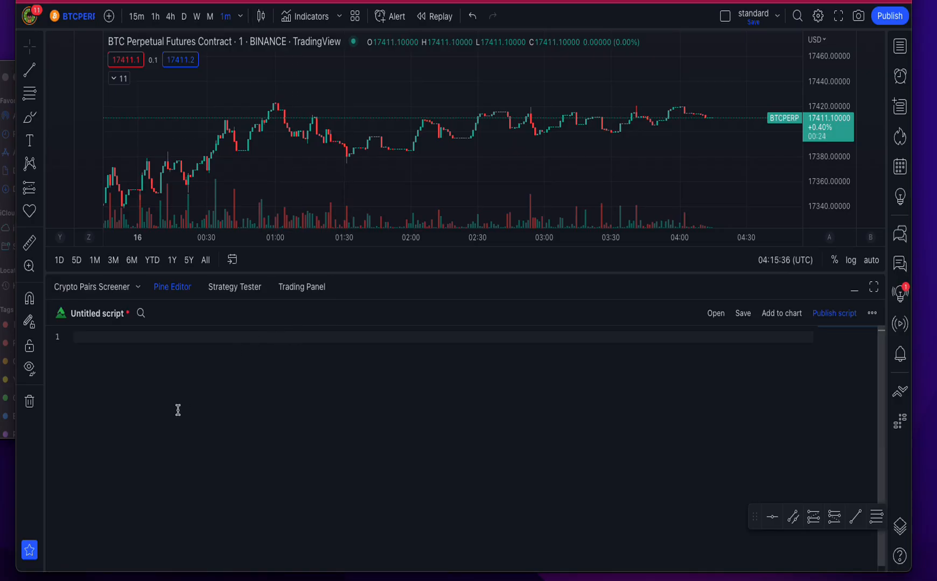
{"action": "key", "text": "ctrl+v"}
{"action": "left_click", "coordinate": [412, 418]}
{"action": "left_click", "coordinate": [654, 439]}
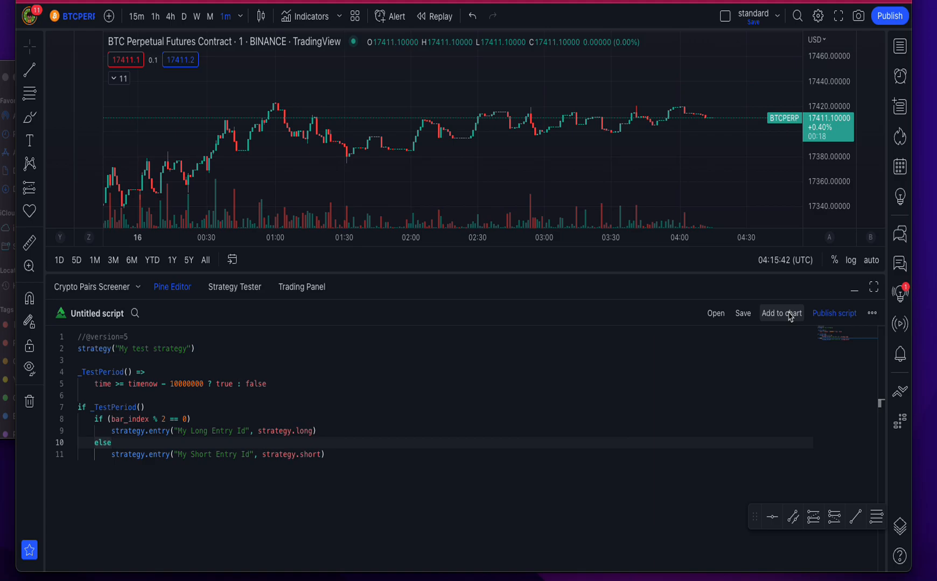
{"action": "left_click", "coordinate": [781, 313]}
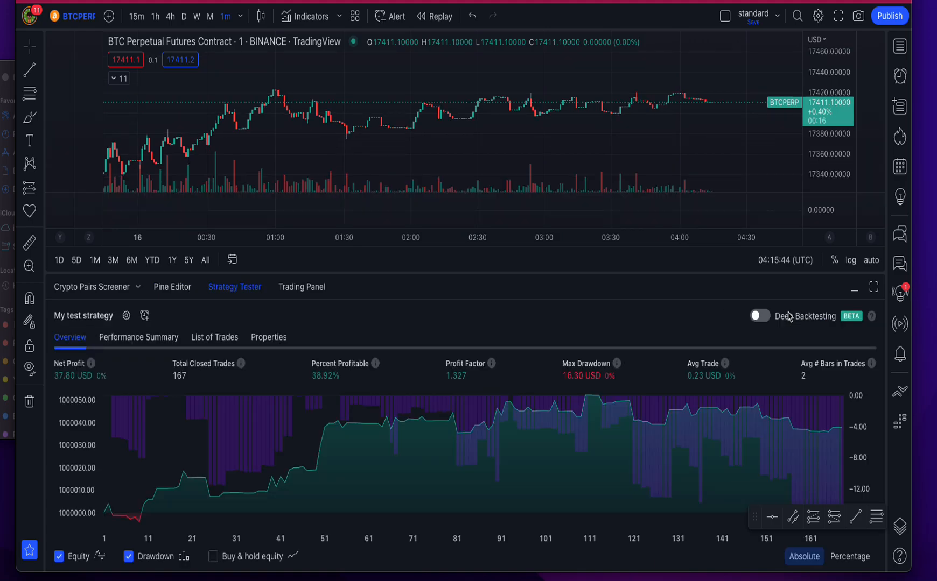
{"action": "scroll", "coordinate": [531, 156], "scroll_direction": "up", "scroll_amount": 2}
{"action": "left_click_drag", "start_coordinate": [529, 154], "coordinate": [548, 170]}
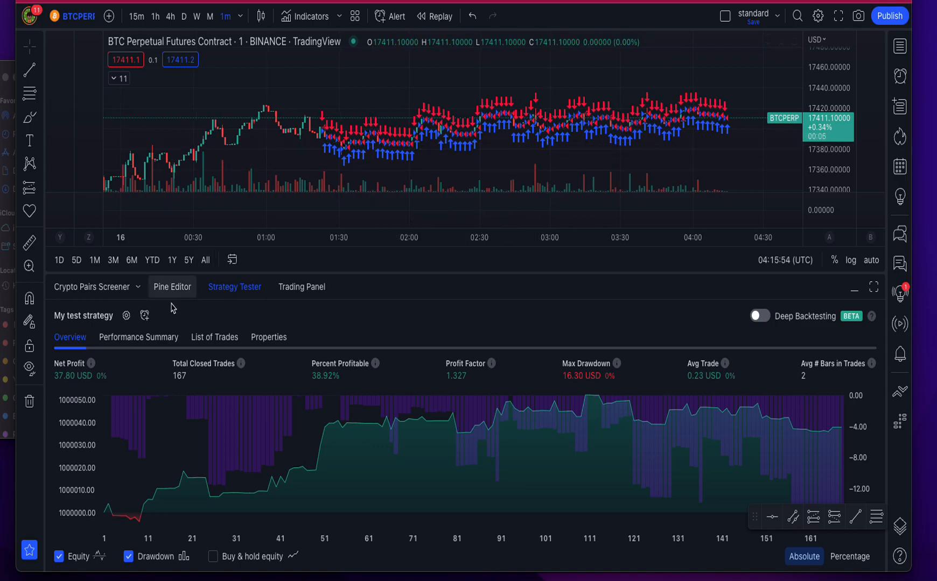
- Start a strategy alert and replace its message with the docs' Perpetual Protocol JSON
{"action": "left_click", "coordinate": [144, 317]}
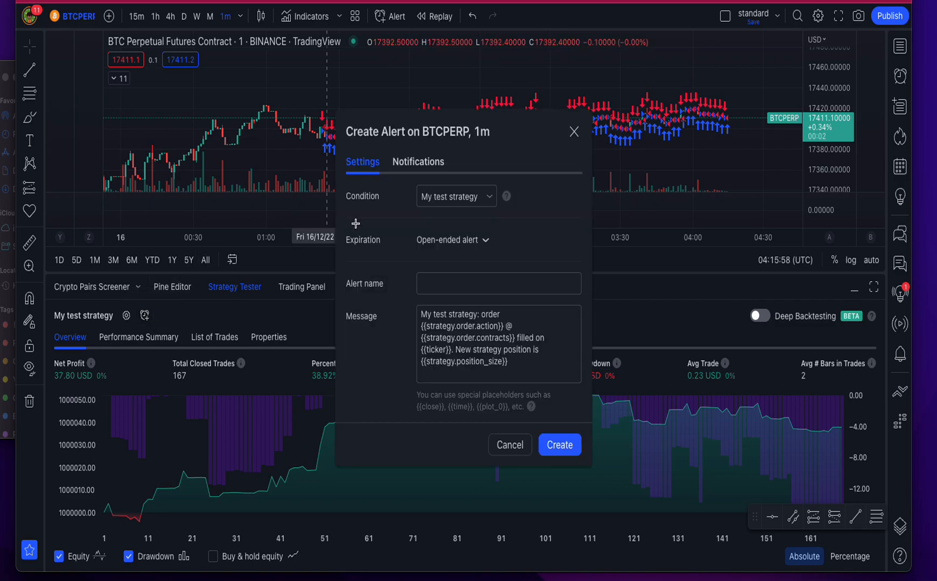
{"action": "left_click", "coordinate": [511, 362]}
{"action": "key", "text": "ctrl+a"}
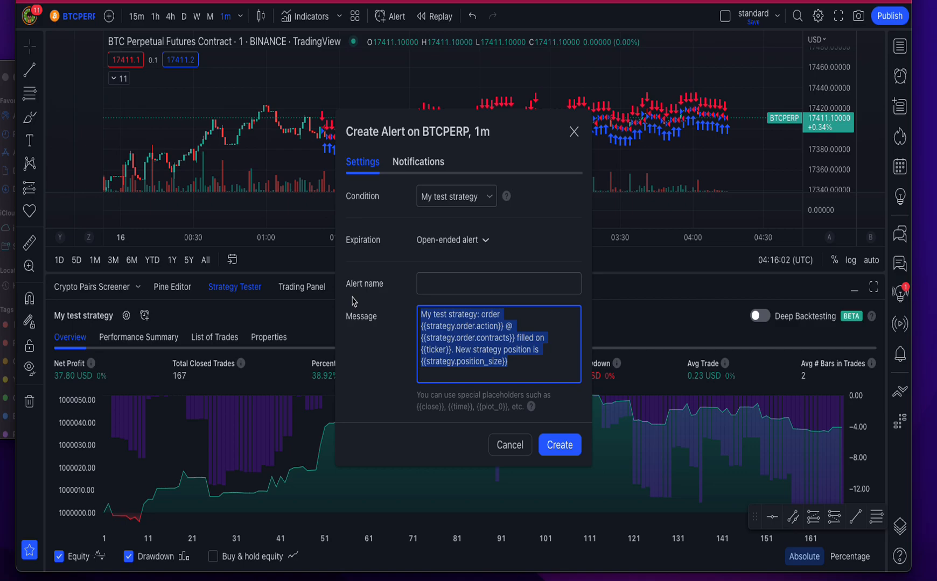
{"action": "key", "text": "BackSpace"}
{"action": "key", "text": "super+Tab"}
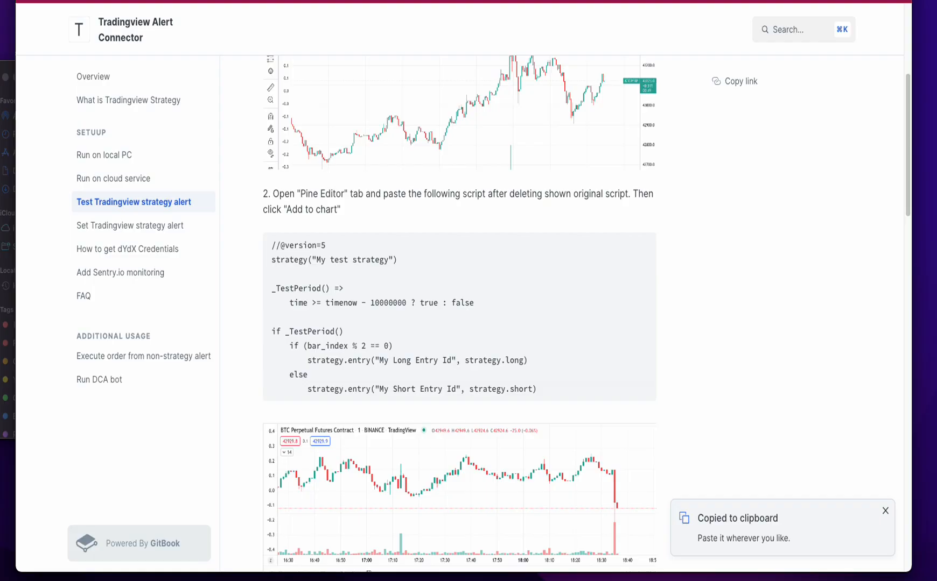
{"action": "scroll", "coordinate": [477, 295], "scroll_direction": "down", "scroll_amount": 15}
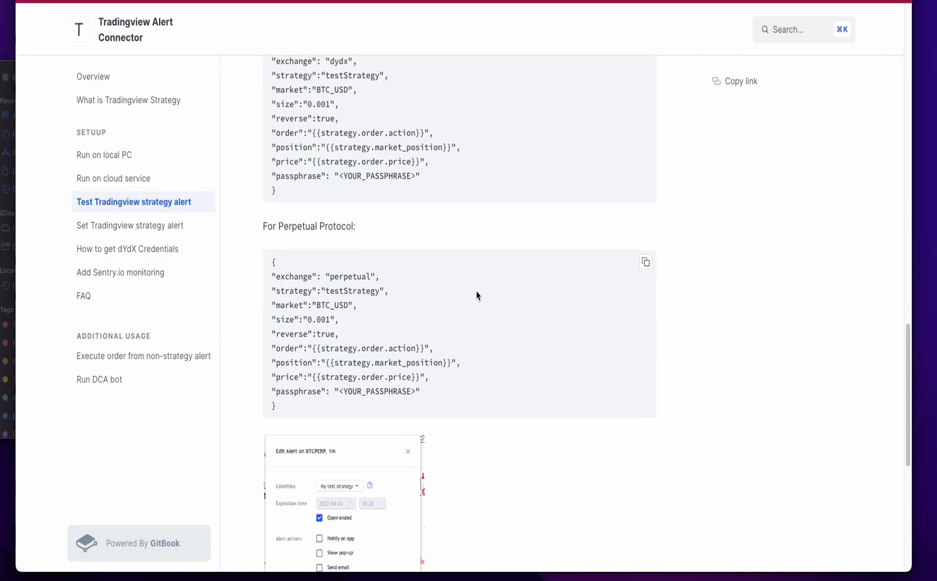
{"action": "left_click_drag", "start_coordinate": [272, 276], "coordinate": [441, 406]}
{"action": "left_click", "coordinate": [322, 330]}
{"action": "left_click_drag", "start_coordinate": [333, 276], "coordinate": [413, 400]}
{"action": "left_click", "coordinate": [644, 262]}
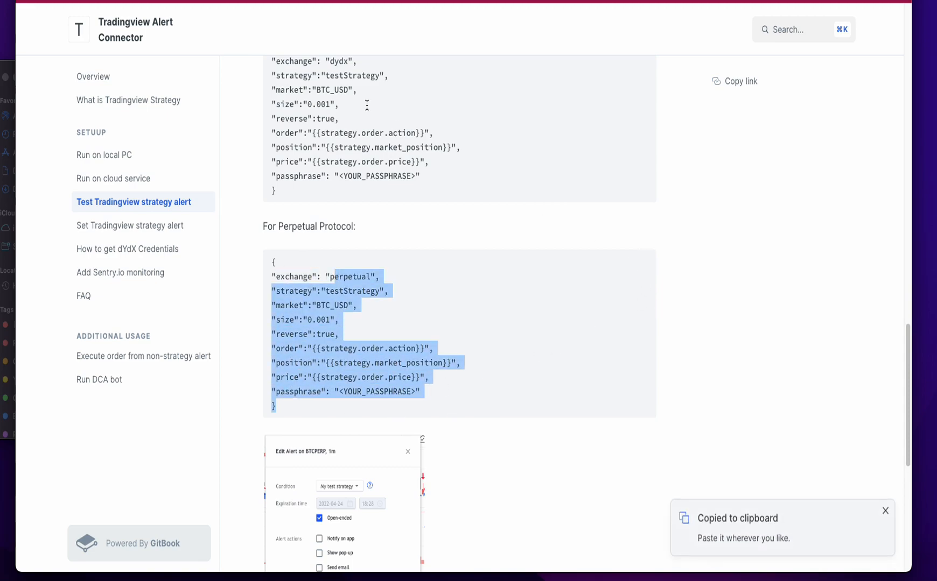
{"action": "key", "text": "super+Tab"}
{"action": "key", "text": "super+v"}
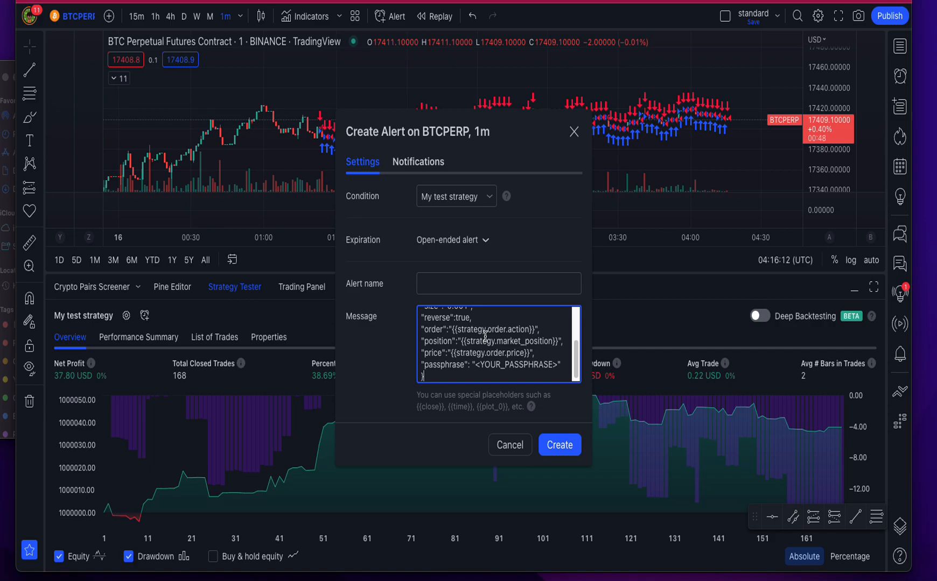
- Replace the bracketed passphrase placeholder in the message with the actual passphrase
{"action": "double_click", "coordinate": [506, 363]}
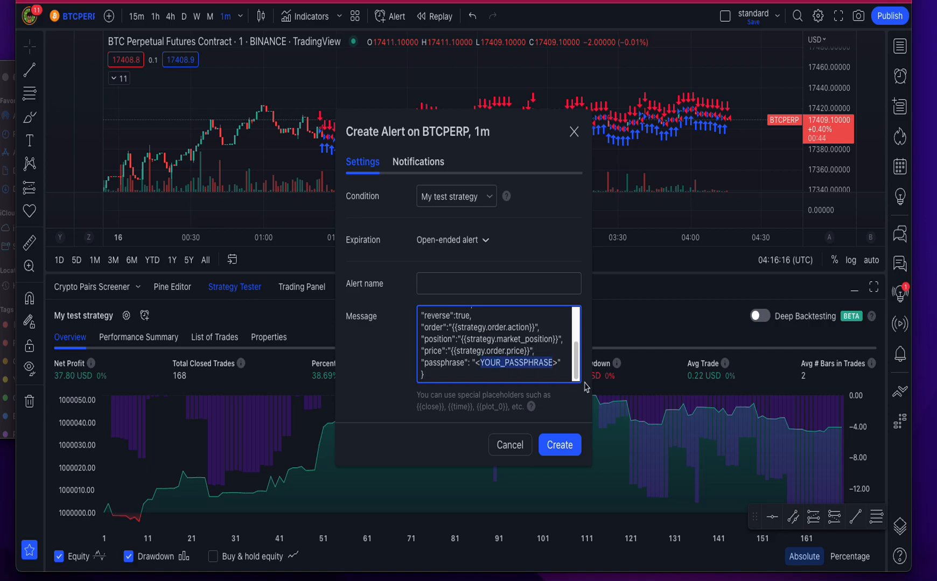
{"action": "key", "text": "BackSpace"}
{"action": "key", "text": "Delete"}
{"action": "key", "text": "BackSpace"}
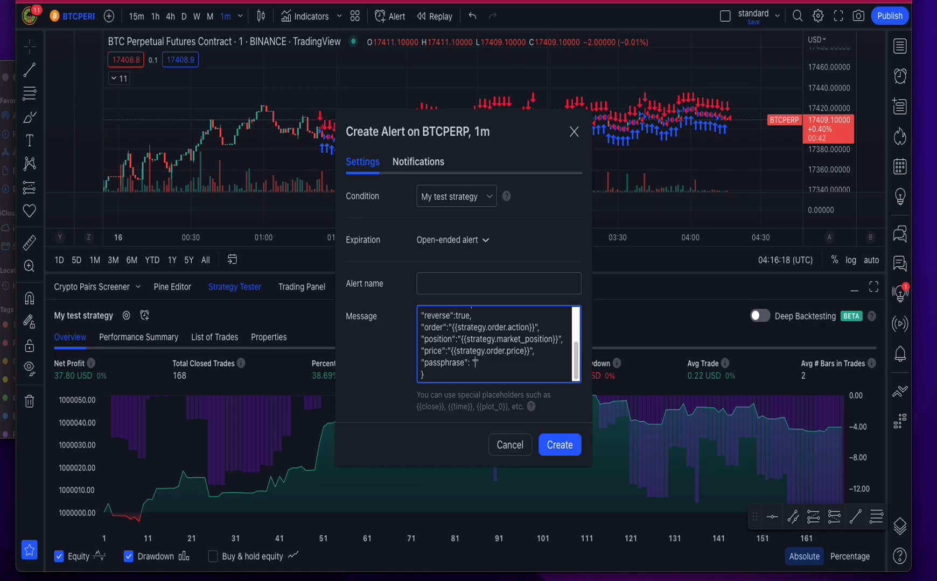
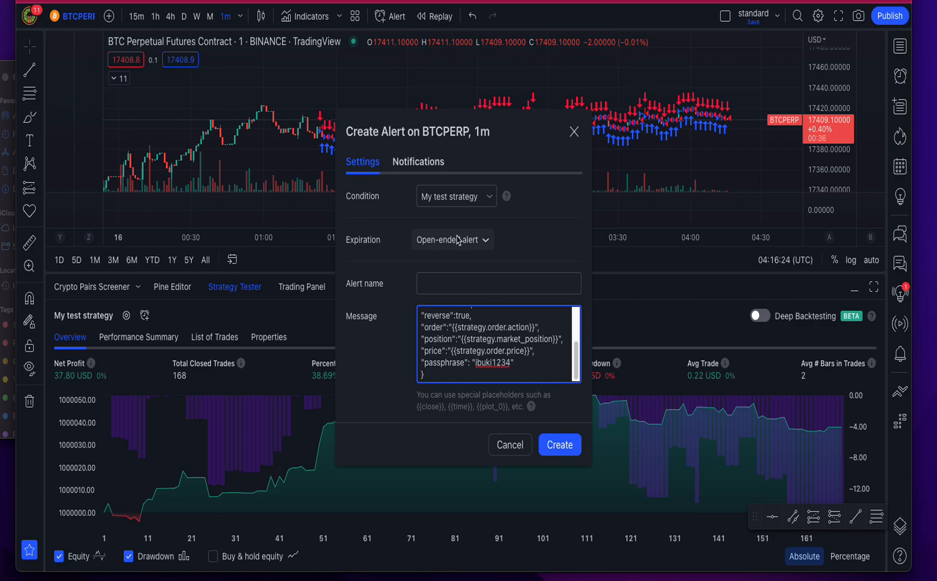
- Enable the Webhook URL notification for the alert
{"action": "left_click", "coordinate": [410, 160]}
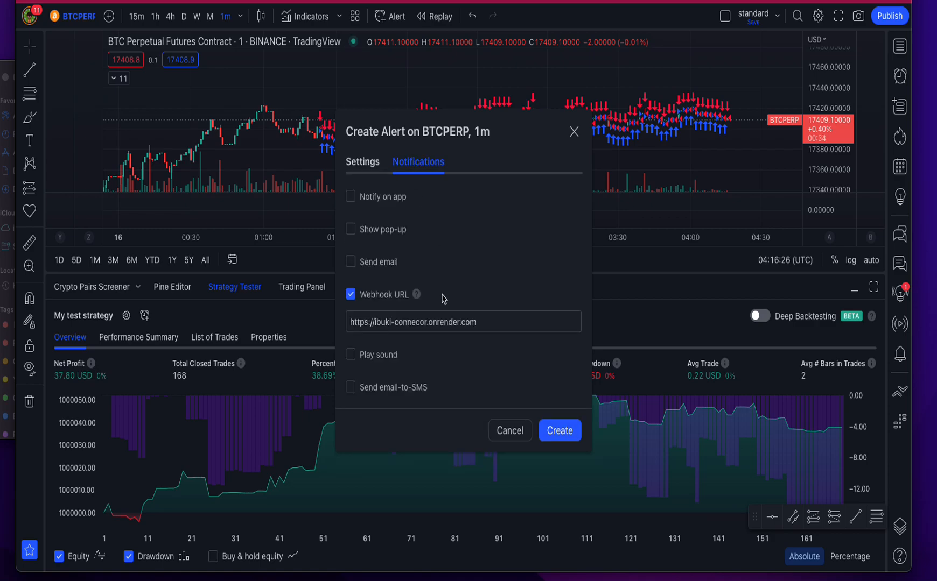
{"action": "left_click", "coordinate": [350, 295]}
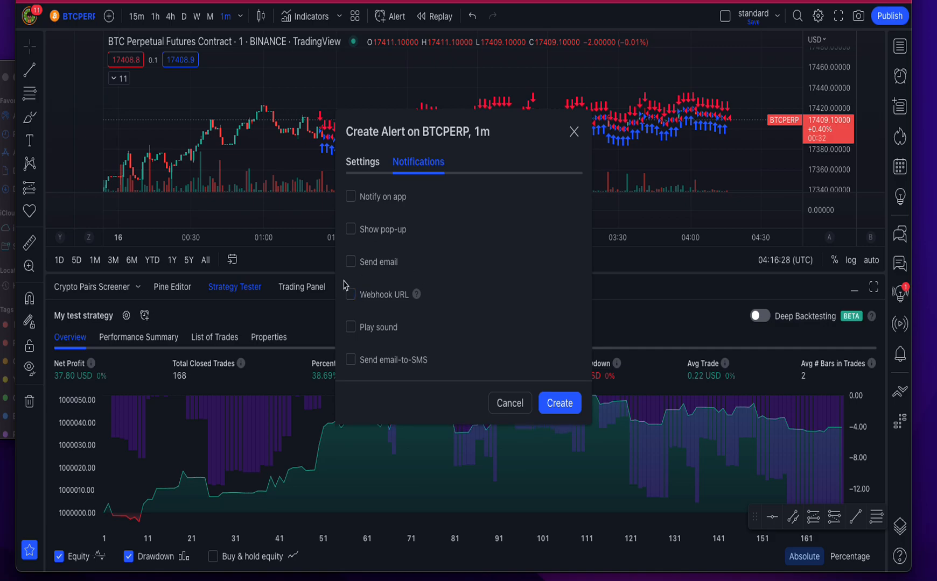
{"action": "left_click", "coordinate": [351, 295]}
{"action": "left_click", "coordinate": [478, 323]}
{"action": "left_click_drag", "start_coordinate": [476, 322], "coordinate": [415, 321]}
{"action": "key", "text": "Right"}
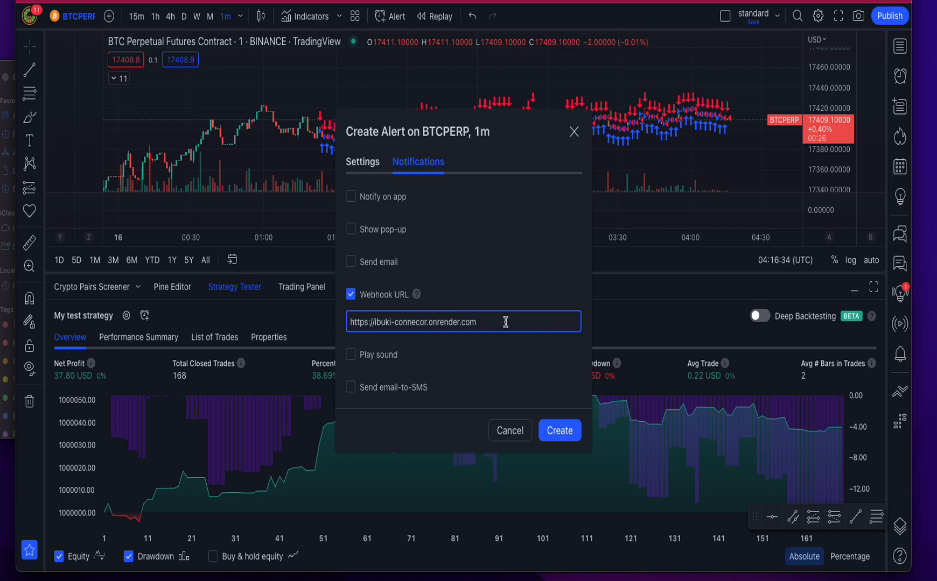
{"action": "key", "text": "ctrl+Tab"}
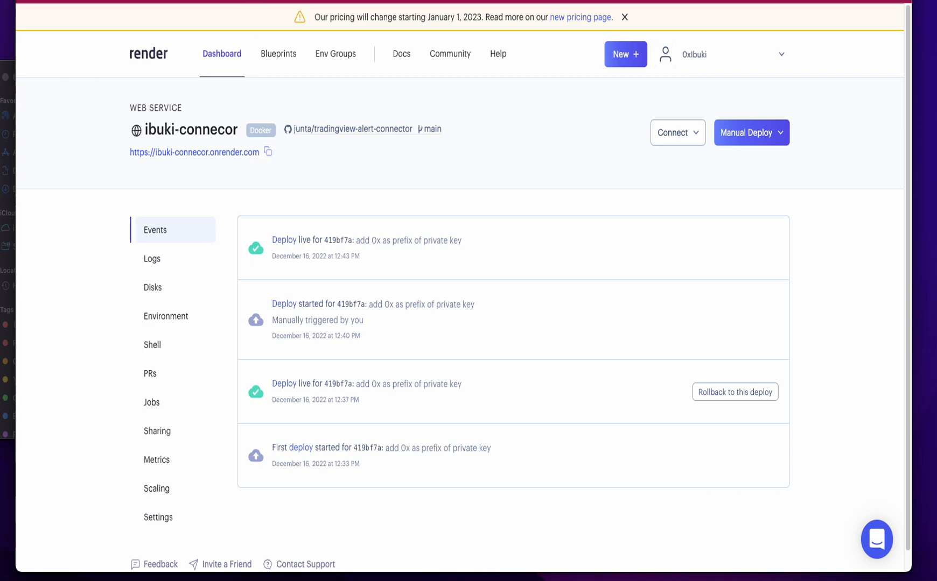
{"action": "key", "text": "ctrl+Tab"}
{"action": "key", "text": "ctrl+v"}
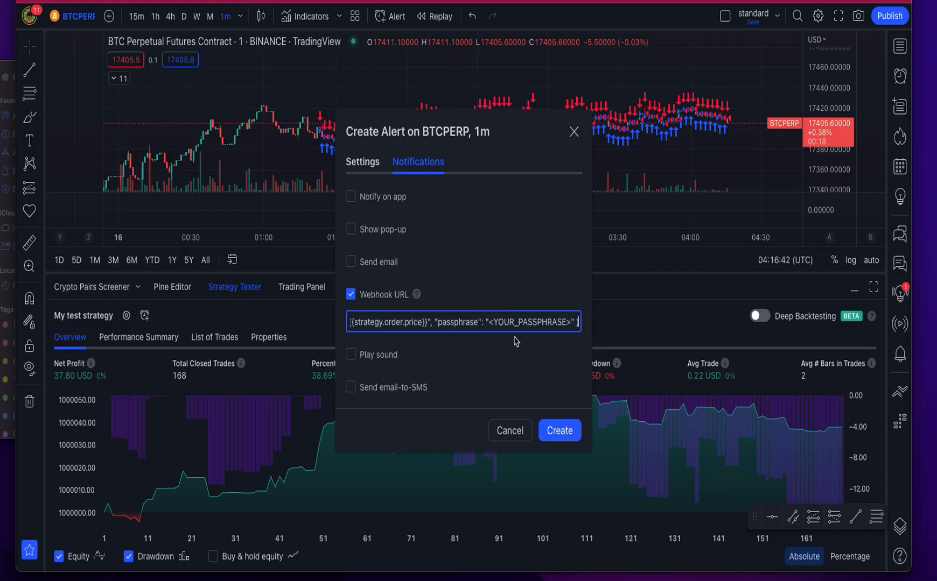
- Set the webhook to the Render service's public URL and create the alert
{"action": "key", "text": "ctrl+Tab"}
{"action": "left_click", "coordinate": [268, 152]}
{"action": "key", "text": "ctrl+Tab"}
{"action": "key", "text": "ctrl+a"}
{"action": "key", "text": "ctrl+v"}
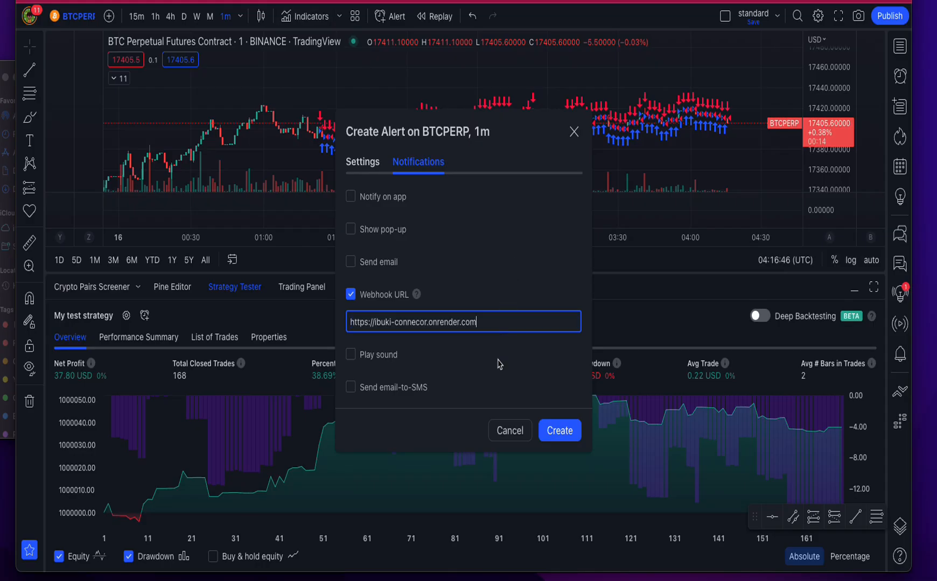
{"action": "left_click", "coordinate": [564, 426]}
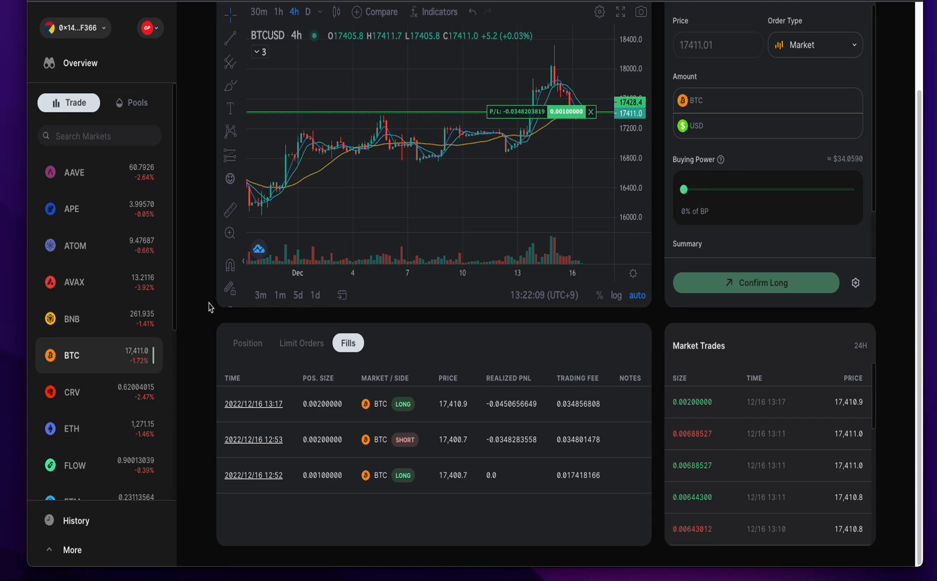
- Return from the Perpetual Protocol BTC fills to the TradingView chart
{"action": "left_click", "coordinate": [647, 0]}
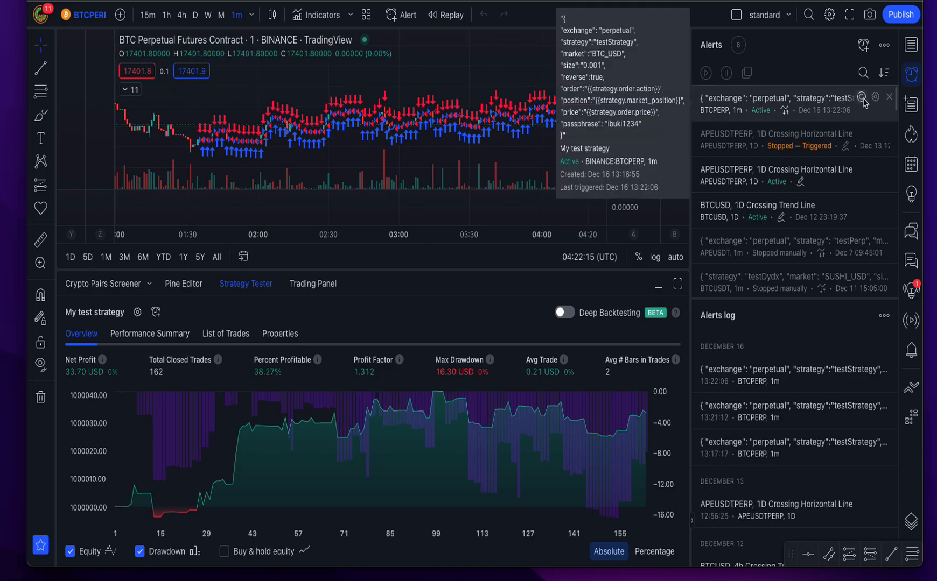
- Stop the BTCPERP testStrategy alert in the Alerts panel
{"action": "left_click", "coordinate": [861, 99]}
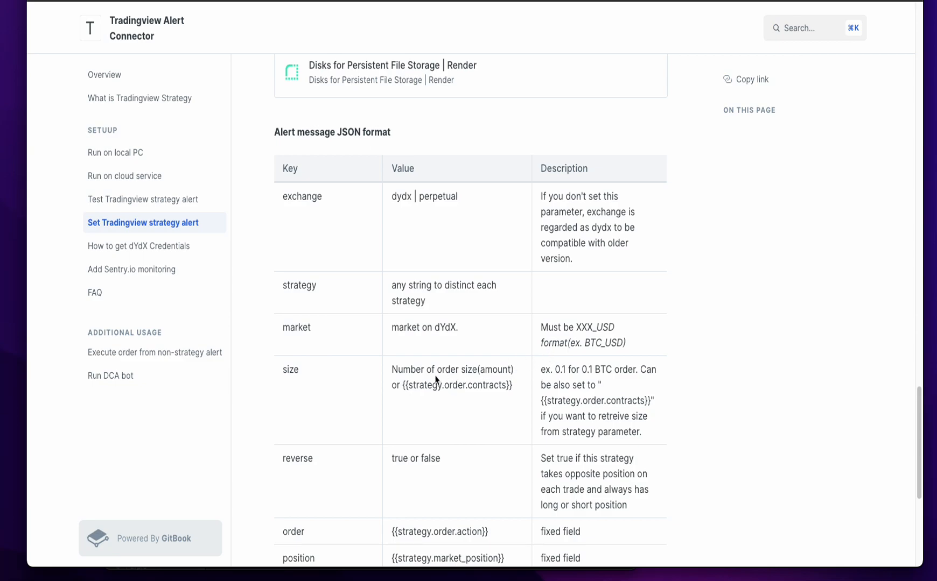
- Follow the alert-message-generator.vercel.app link on the Set Tradingview strategy alert page
{"action": "scroll", "coordinate": [412, 347], "scroll_direction": "up", "scroll_amount": 5}
{"action": "scroll", "coordinate": [412, 347], "scroll_direction": "up", "scroll_amount": 20}
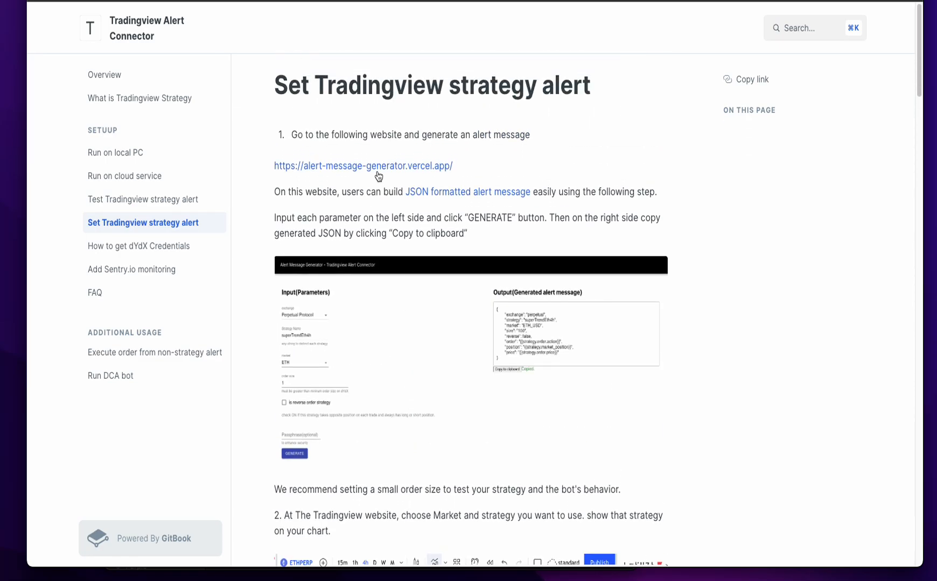
{"action": "left_click", "coordinate": [377, 166]}
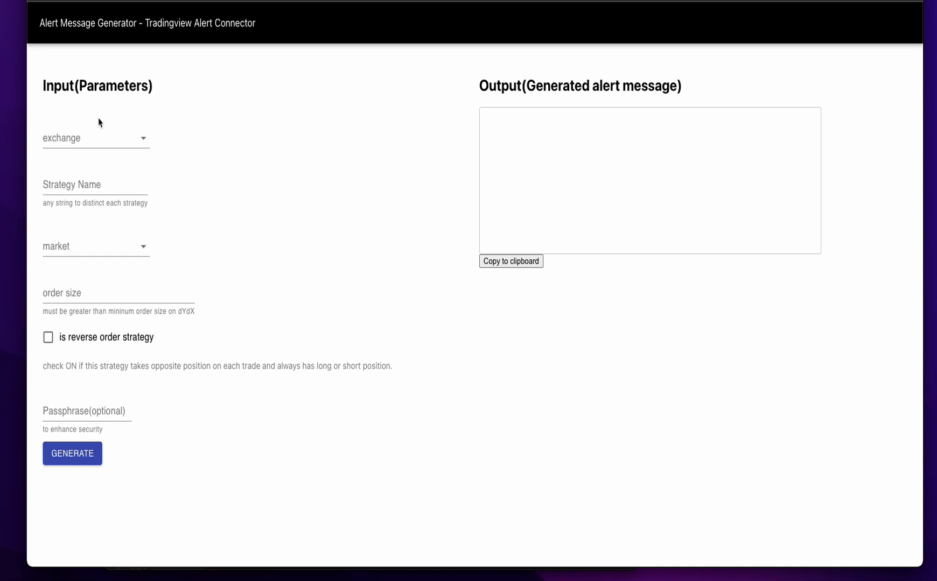
- Choose exchange Perpetual Protocol, strategy name testStrategy, and market ETH
{"action": "left_click", "coordinate": [83, 139]}
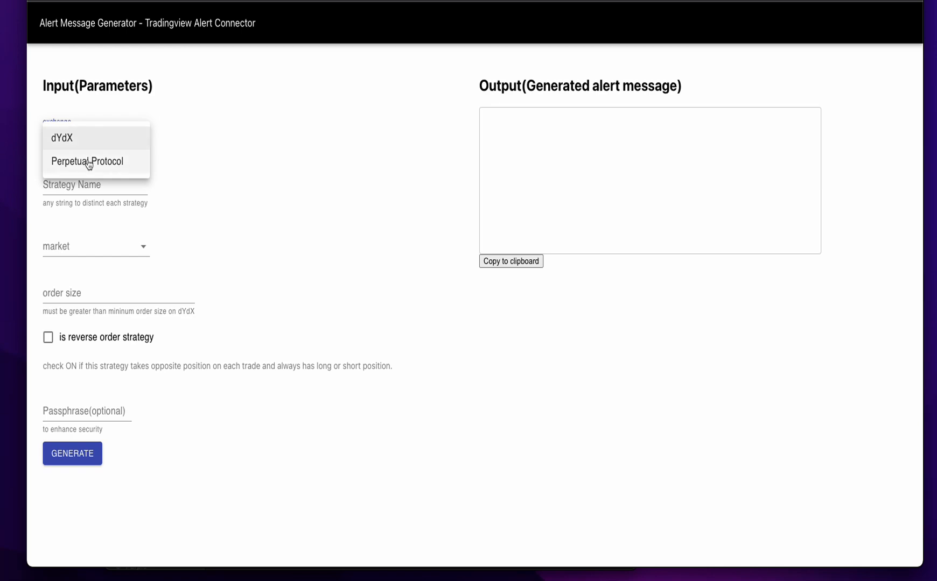
{"action": "left_click", "coordinate": [123, 169]}
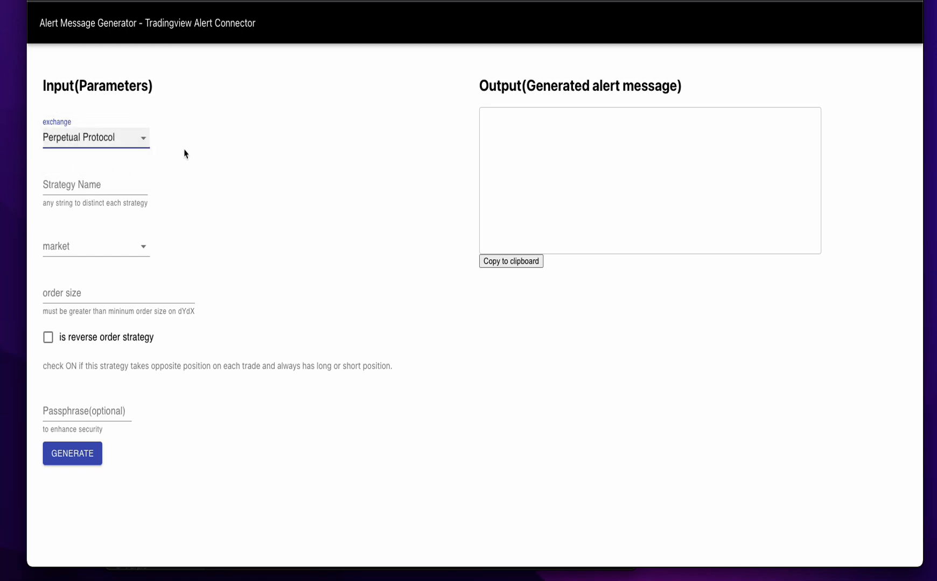
{"action": "left_click", "coordinate": [90, 184]}
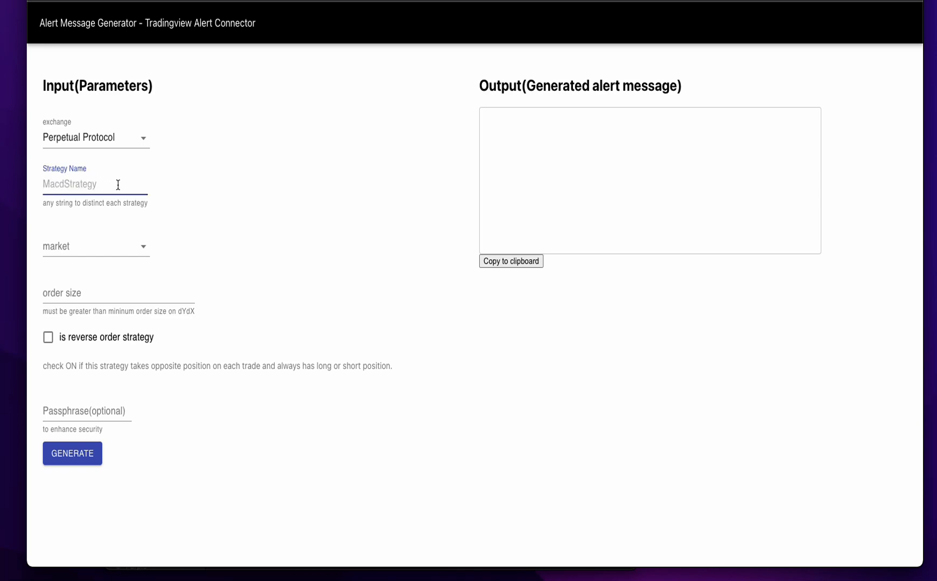
{"action": "type", "text": "testStrategy"}
{"action": "left_click", "coordinate": [145, 250]}
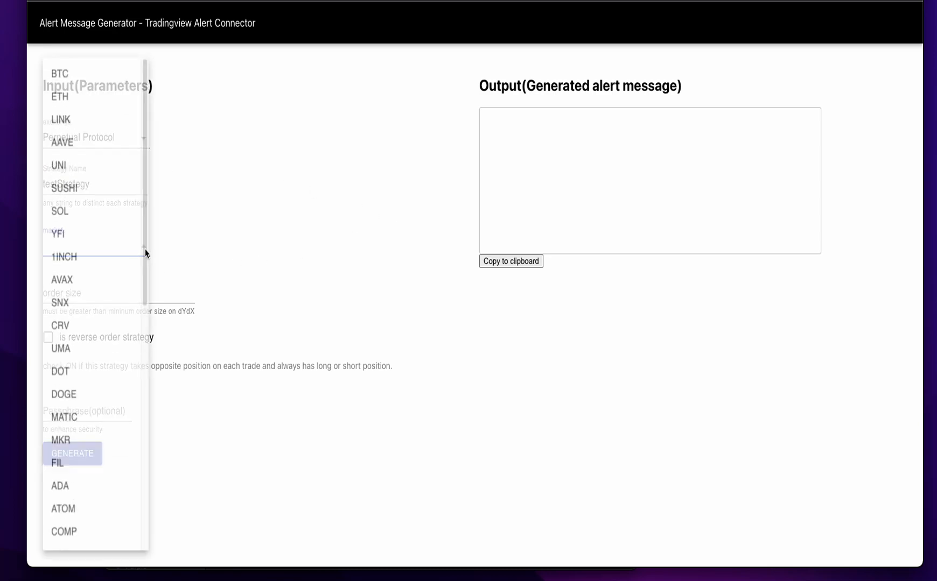
{"action": "left_click", "coordinate": [62, 94]}
- Enter order size 5, tick reverse order, fill in the passphrase, and generate the message
{"action": "left_click", "coordinate": [107, 290]}
{"action": "left_click", "coordinate": [313, 238]}
{"action": "left_click", "coordinate": [117, 289]}
{"action": "type", "text": "5"}
{"action": "left_click", "coordinate": [320, 209]}
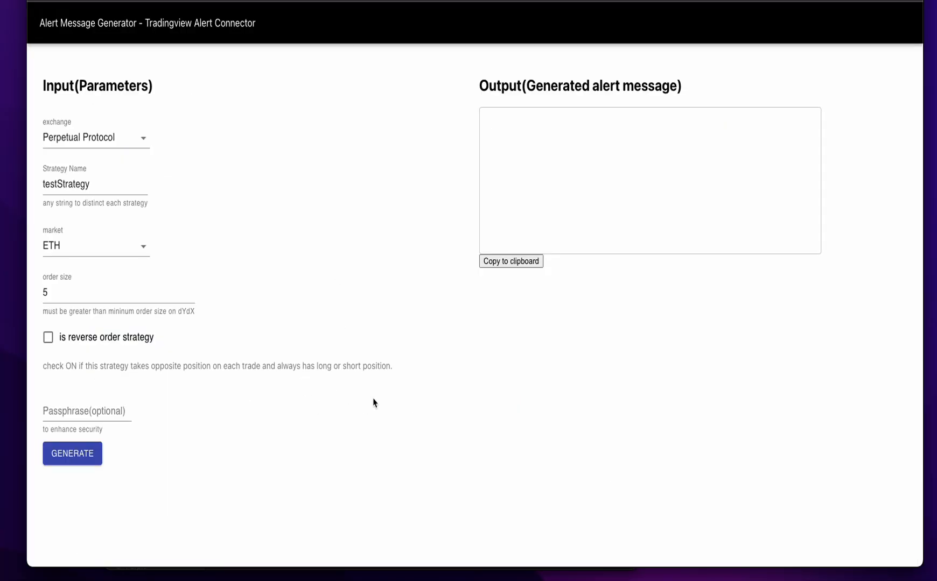
{"action": "left_click", "coordinate": [48, 337]}
{"action": "left_click", "coordinate": [71, 410]}
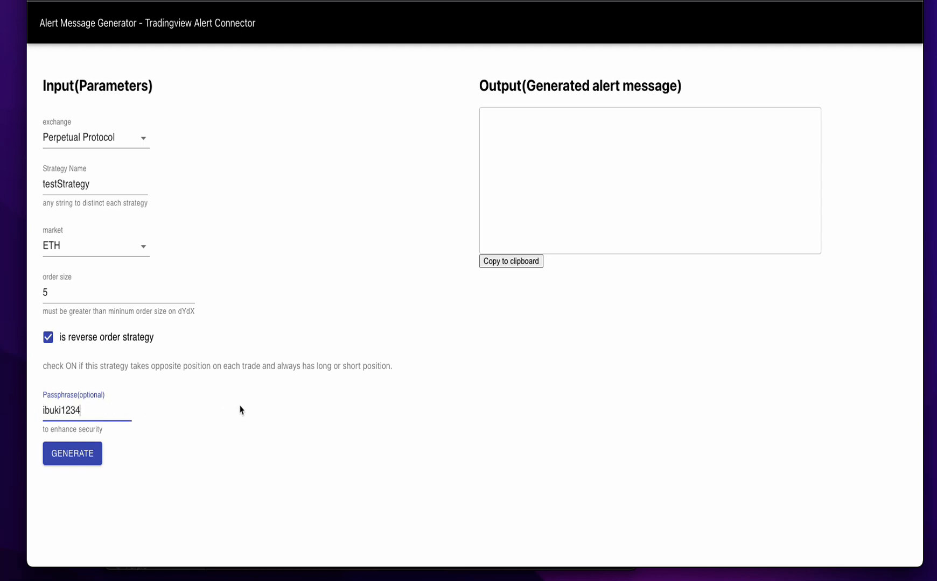
{"action": "left_click", "coordinate": [250, 398]}
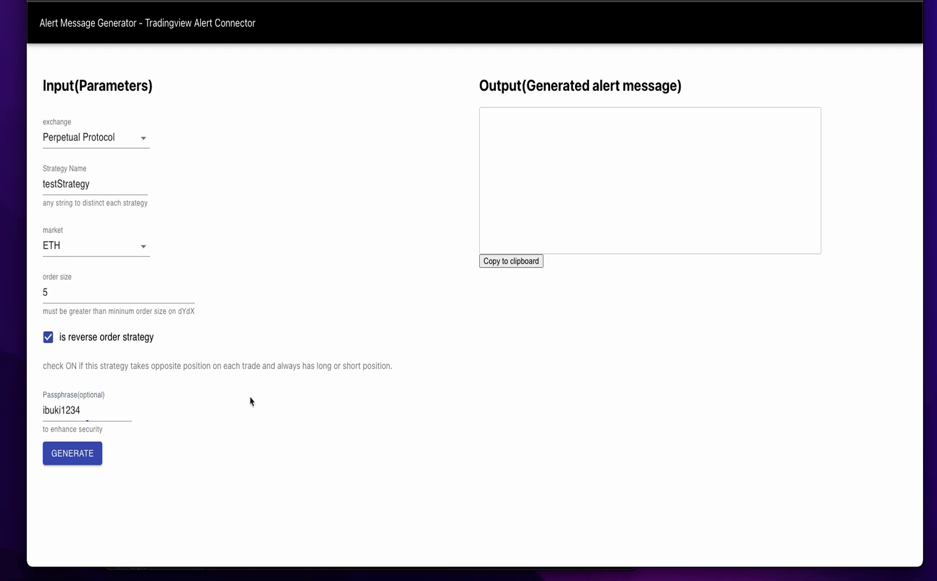
{"action": "left_click", "coordinate": [87, 458]}
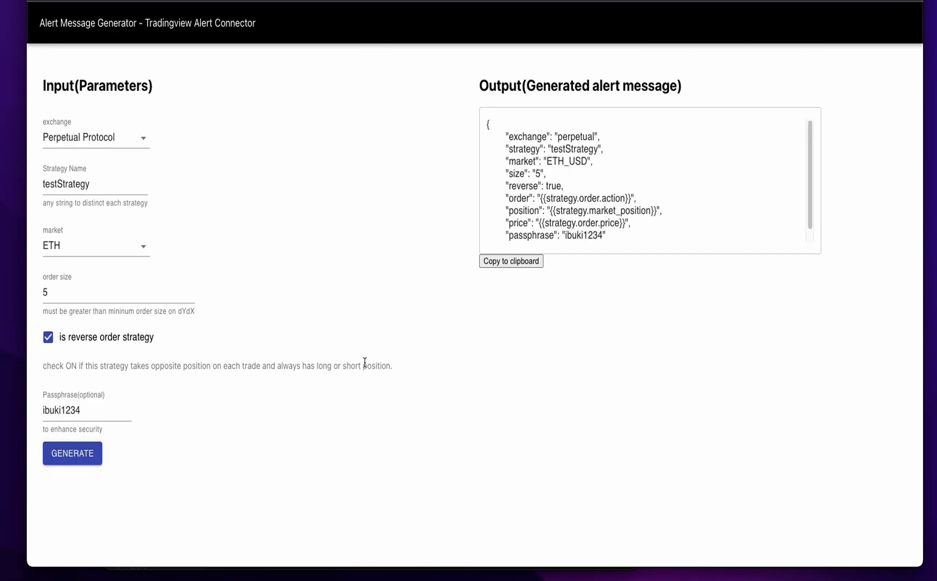
- Copy the generated testStrategy ETH_USD JSON message and return to the TradingView ETHUSD chart
{"action": "left_click", "coordinate": [645, 189]}
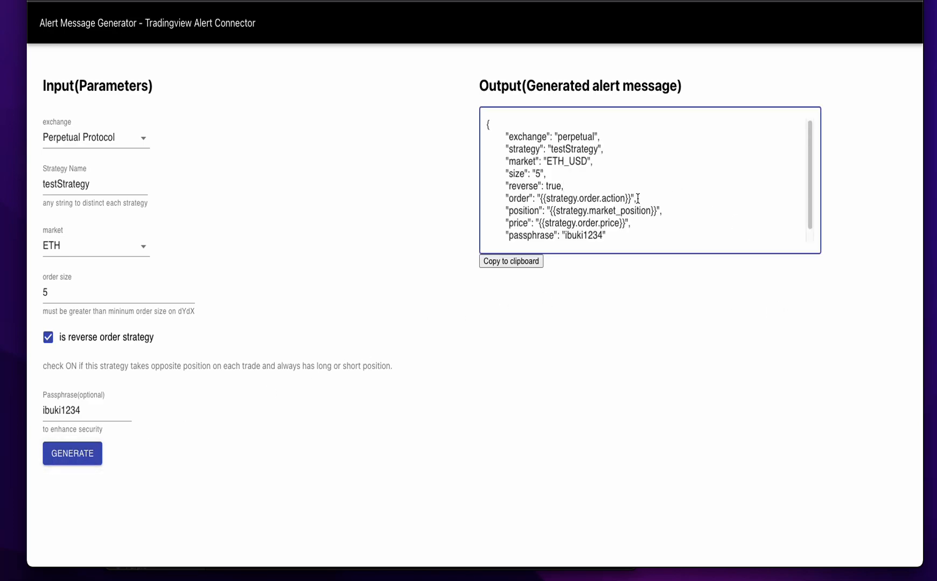
{"action": "scroll", "coordinate": [592, 202], "scroll_direction": "down", "scroll_amount": 1}
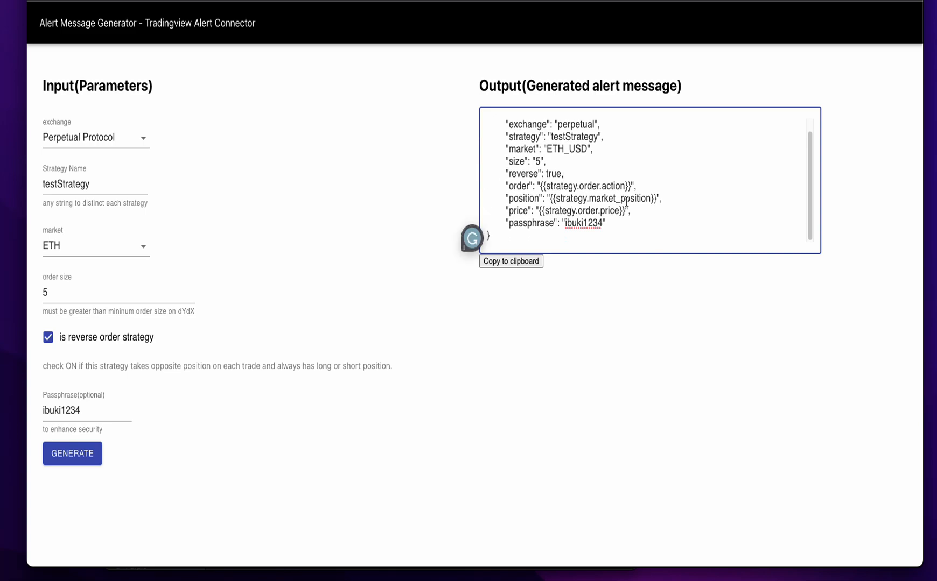
{"action": "left_click", "coordinate": [510, 262]}
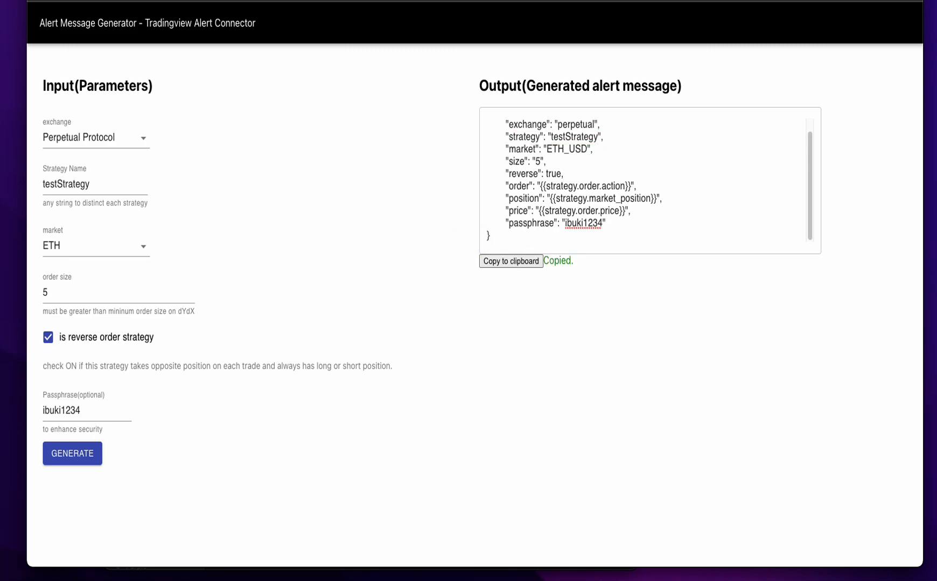
{"action": "left_click", "coordinate": [700, 1]}
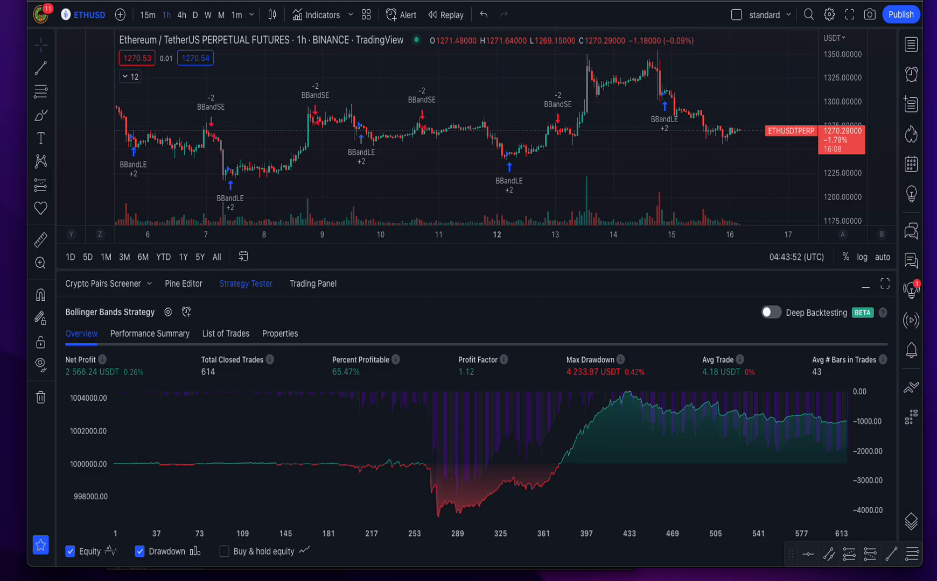
- Start a Bollinger Bands strategy alert whose message is the generated JSON
{"action": "left_click", "coordinate": [187, 314]}
{"action": "left_click", "coordinate": [521, 361]}
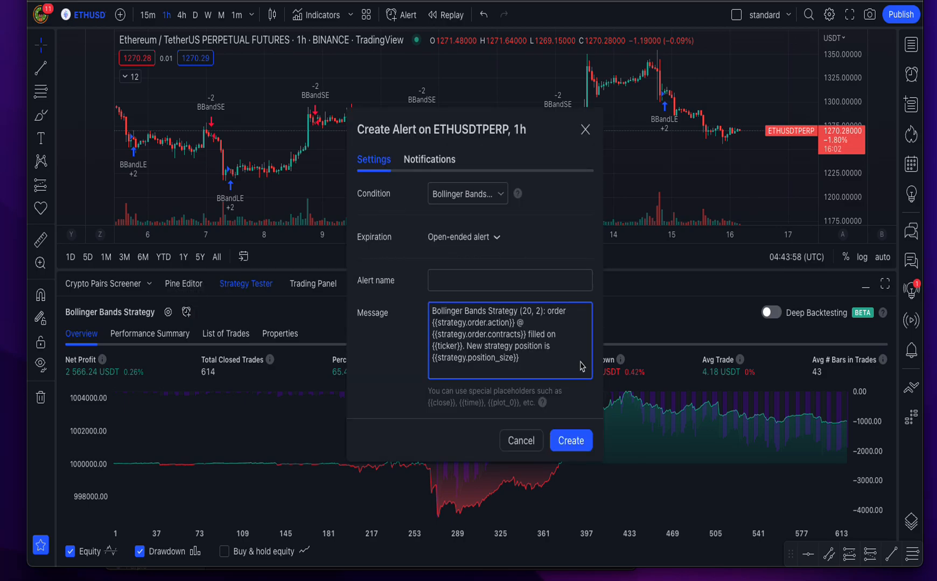
{"action": "key", "text": "ctrl+a"}
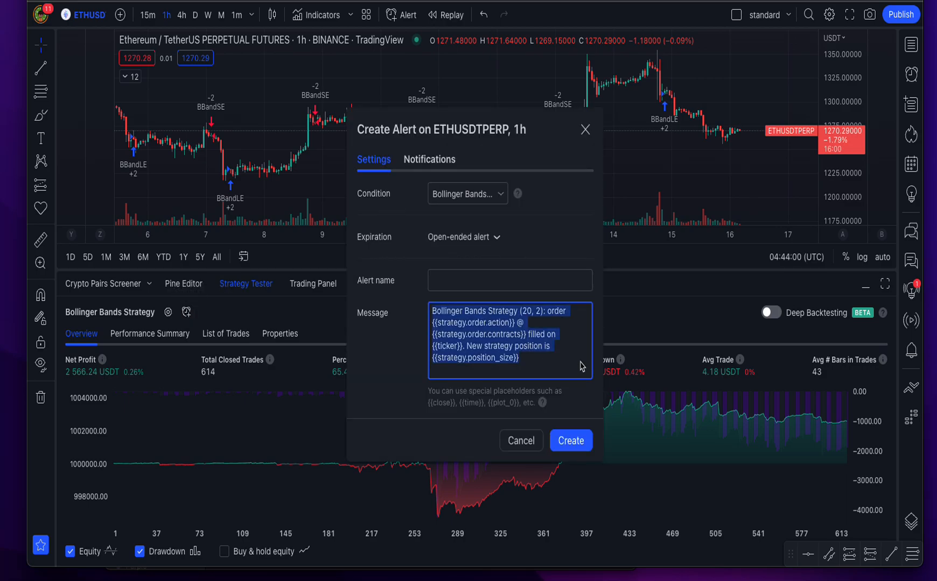
{"action": "key", "text": "BackSpace"}
{"action": "key", "text": "ctrl+v"}
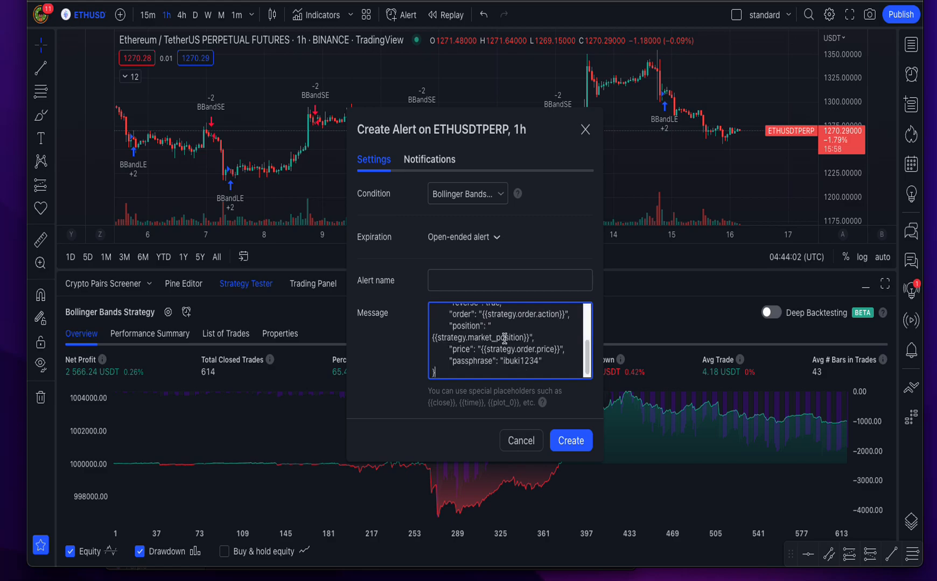
{"action": "scroll", "coordinate": [507, 340], "scroll_direction": "up", "scroll_amount": 5}
{"action": "scroll", "coordinate": [507, 340], "scroll_direction": "down", "scroll_amount": 5}
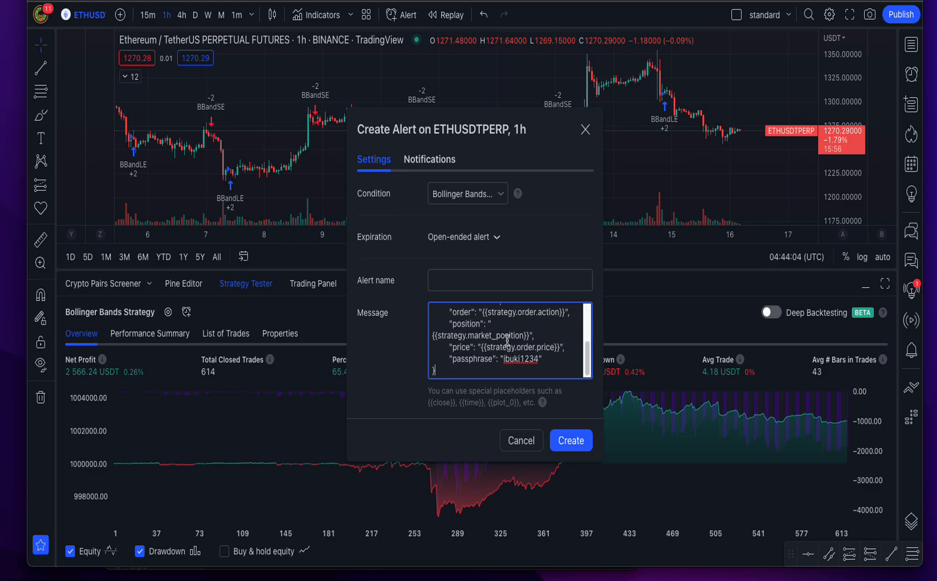
- Enable the Webhook URL notification and copy the Render service's public URL
{"action": "left_click", "coordinate": [425, 160]}
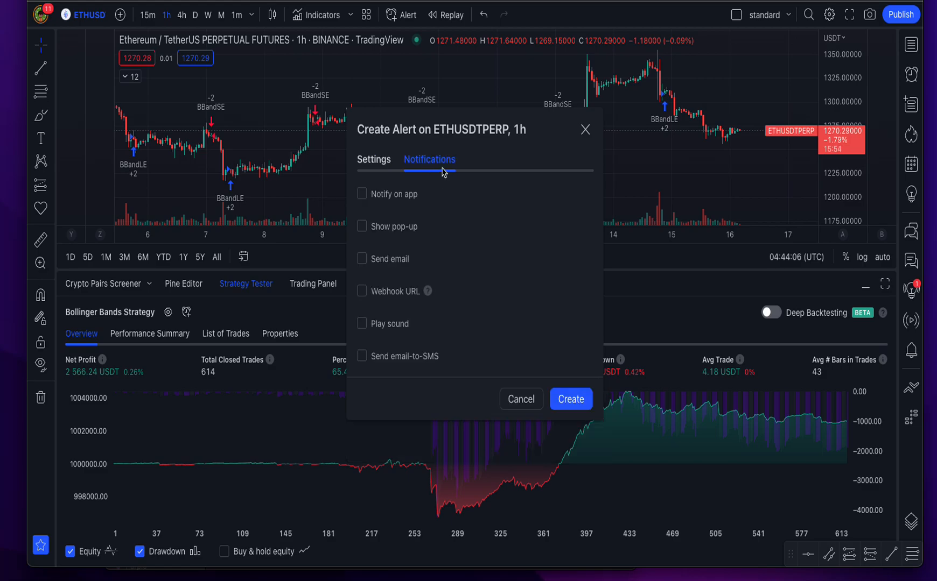
{"action": "left_click", "coordinate": [361, 292]}
{"action": "left_click", "coordinate": [411, 316]}
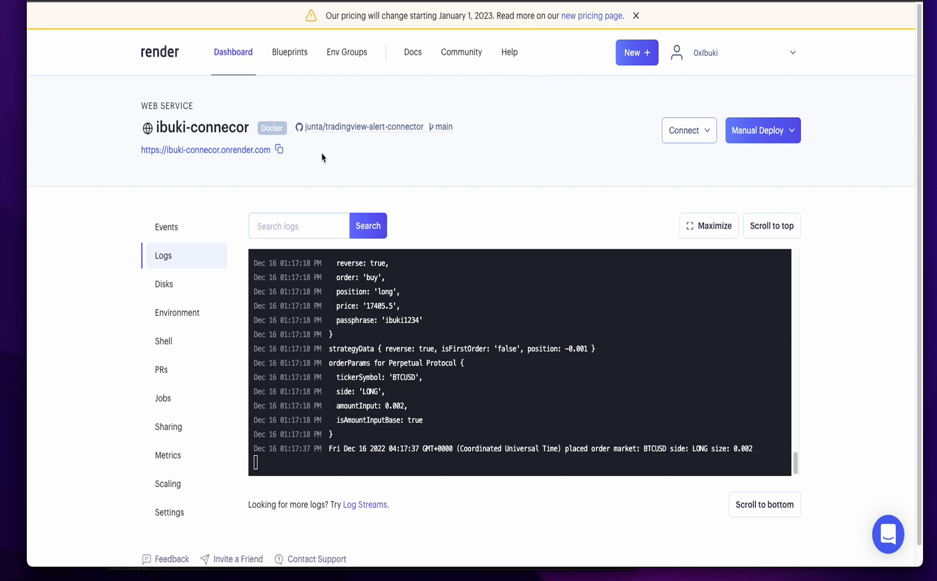
{"action": "left_click", "coordinate": [277, 150]}
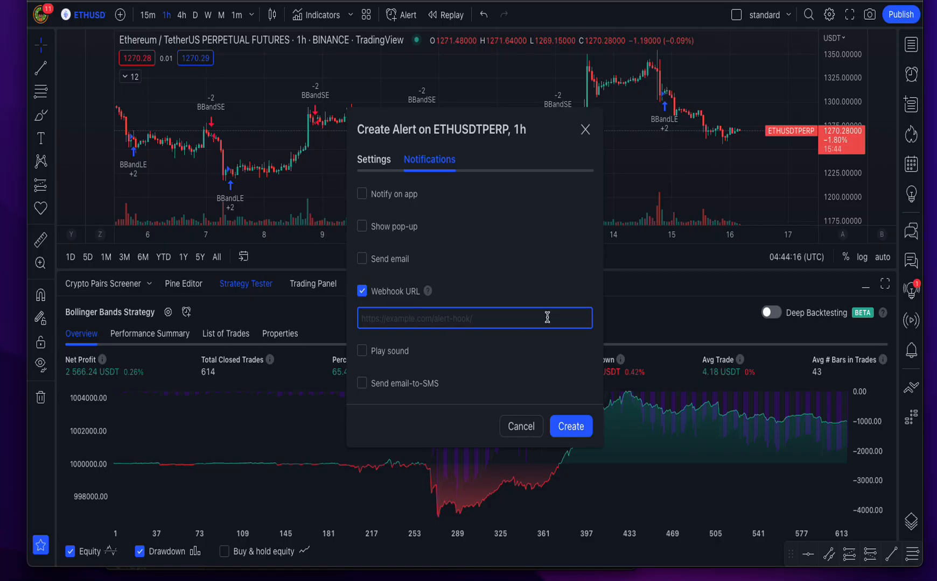
- Paste the Render URL as the webhook and create the ETHUSDTPERP alert
{"action": "key", "text": "super+v"}
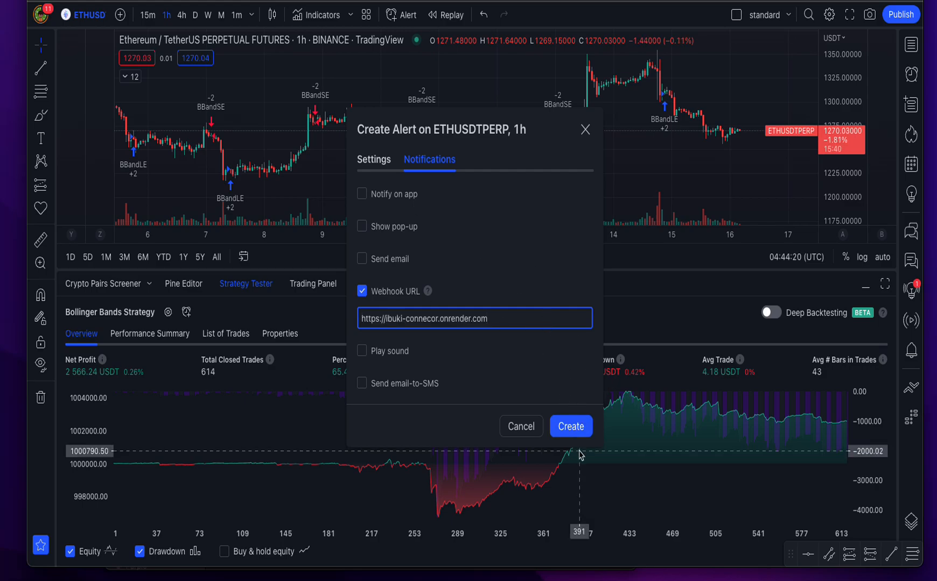
{"action": "left_click", "coordinate": [575, 429]}
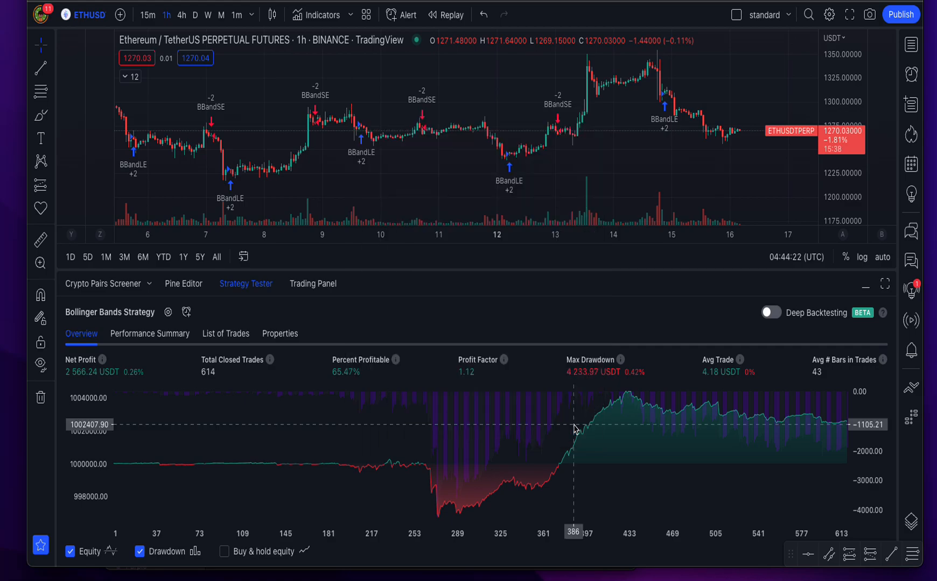